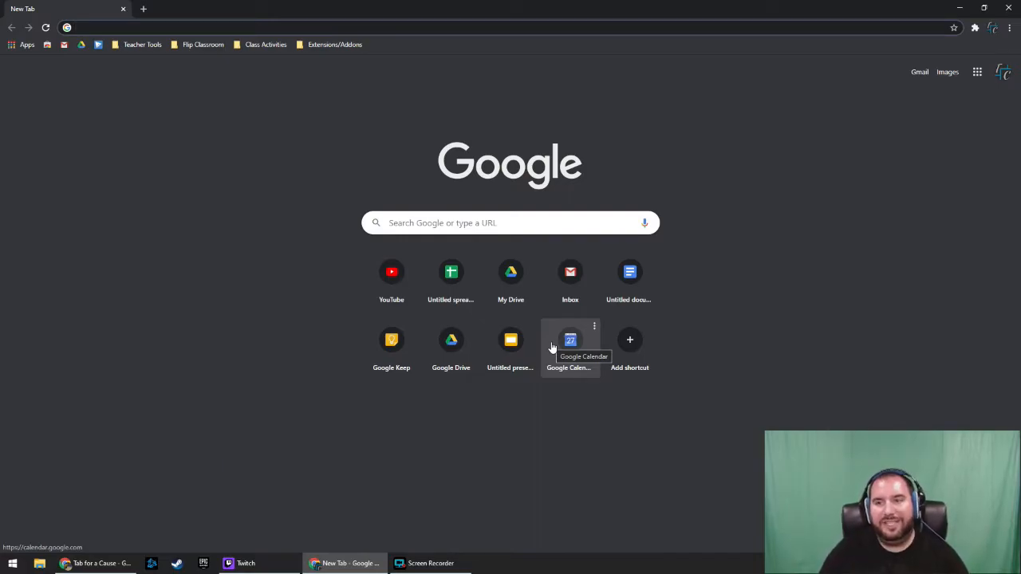
- Open the Google Sheets home page from Google's list of apps
left_click(977, 71)
scroll(932, 215, "down", 3)
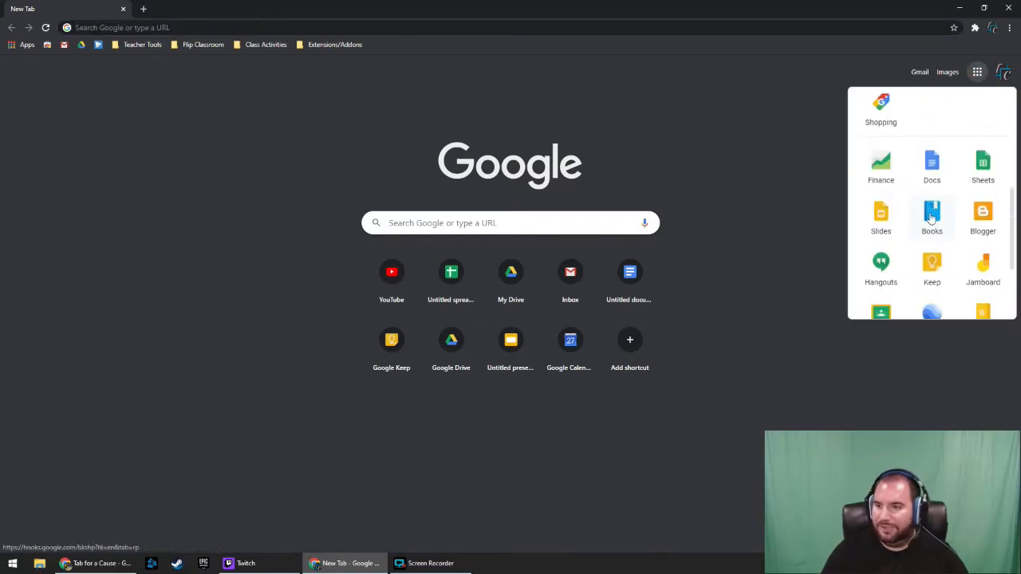
left_click(982, 167)
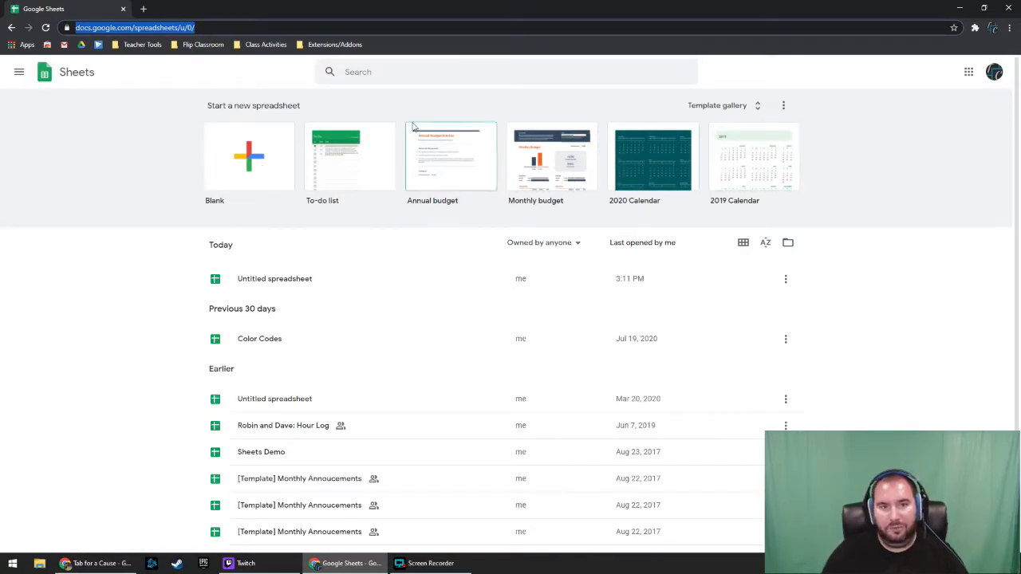
- Open Google Drive from Google's list of apps and show its options for creating new files
left_click(967, 74)
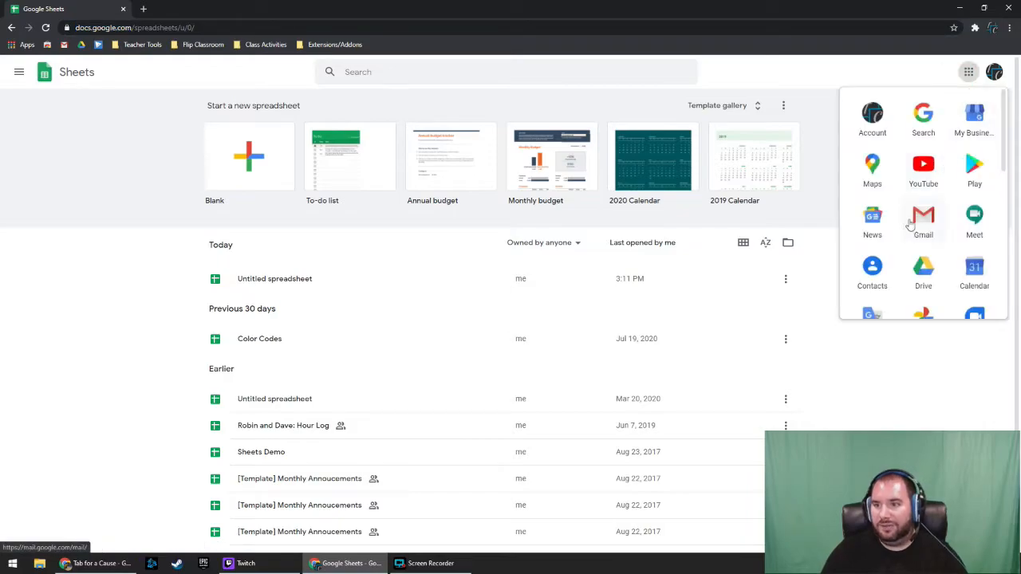
left_click(923, 270)
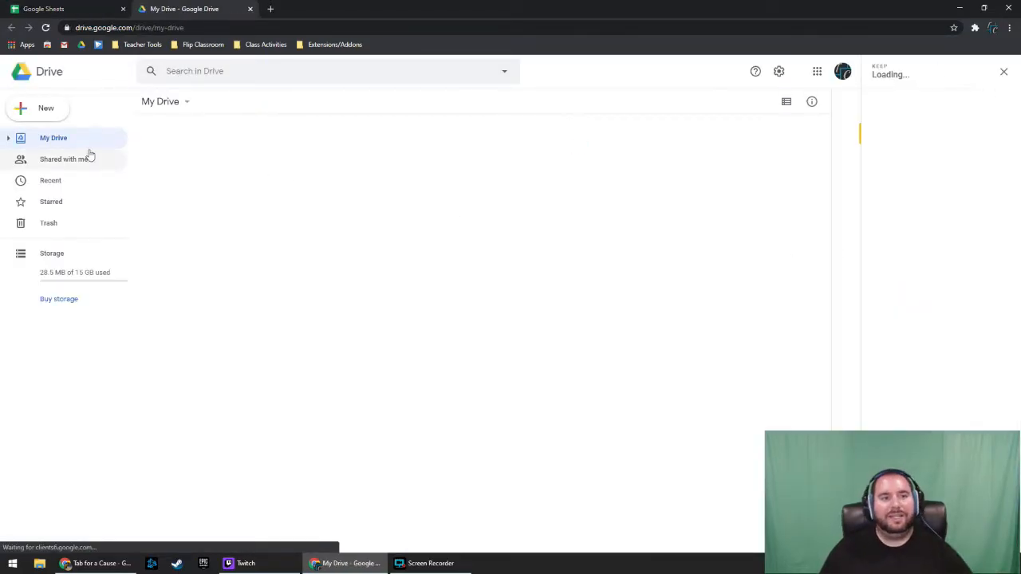
left_click(44, 107)
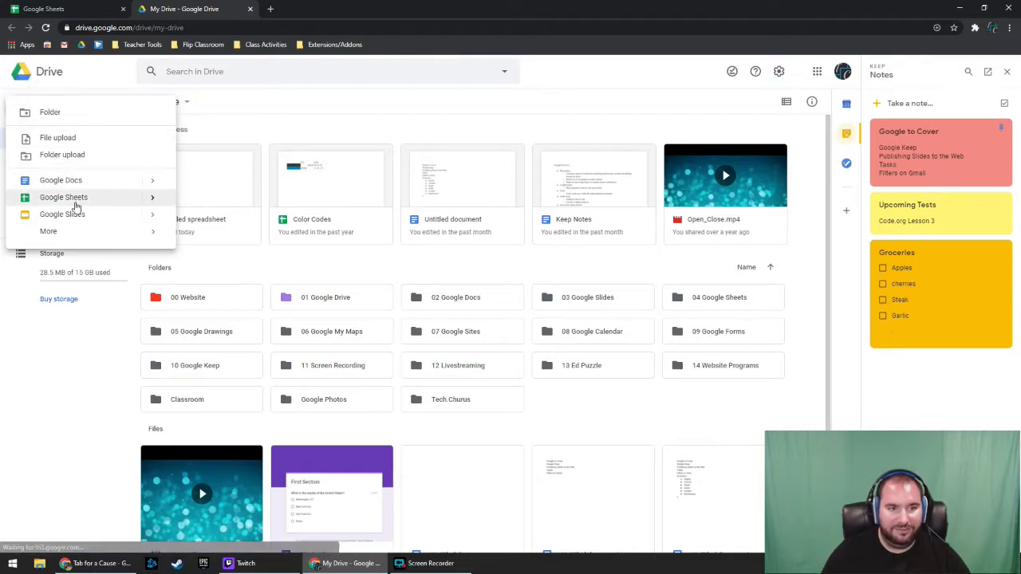
- Close the Sheets and Drive pages and create a blank spreadsheet through the sheets.new address in a fresh tab
middle_click(43, 5)
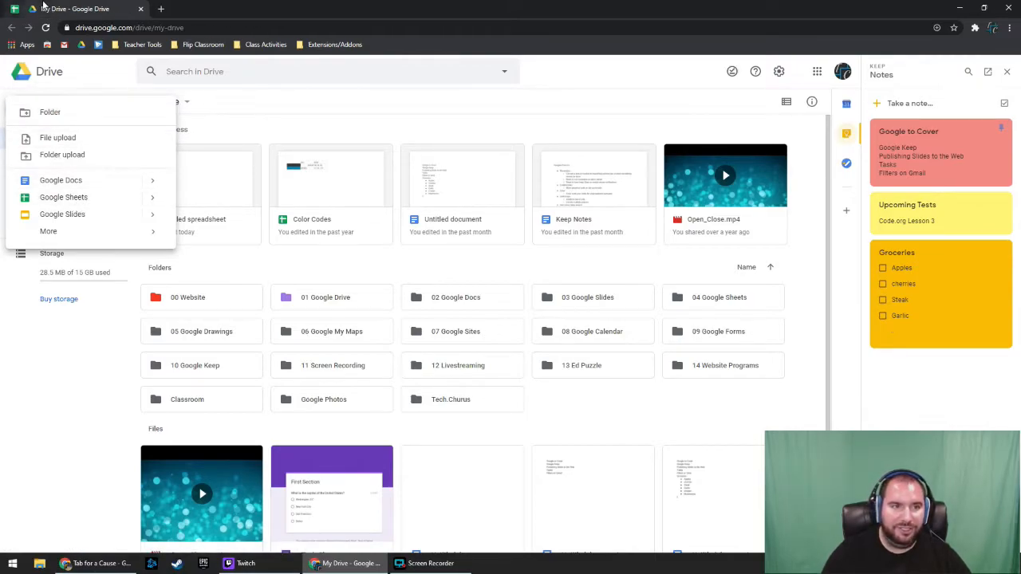
left_click(142, 7)
middle_click(85, 9)
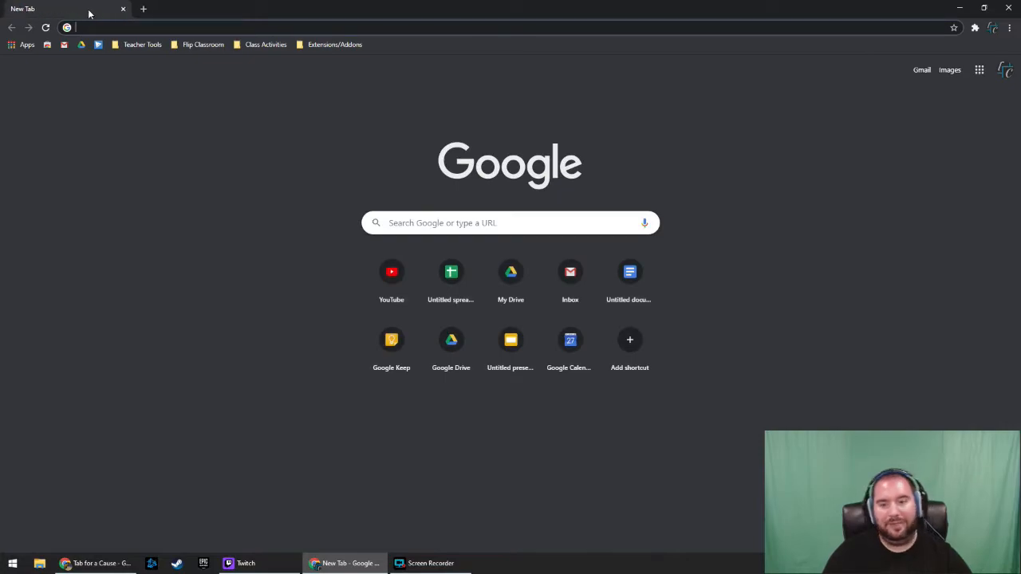
type("sheets.new")
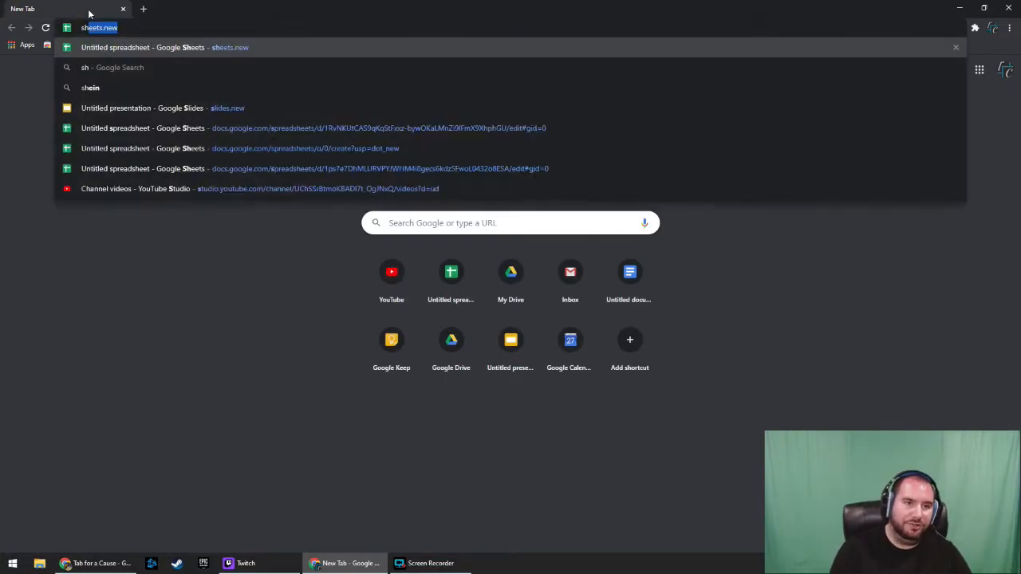
key("Return")
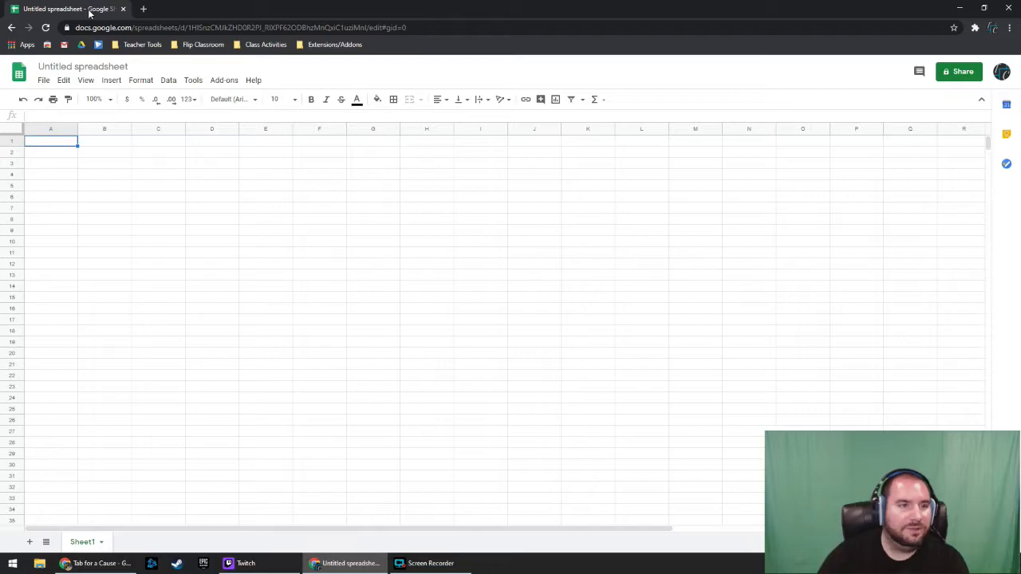
- Rename the spreadsheet to "Demostration" and select cell A1
left_click(61, 68)
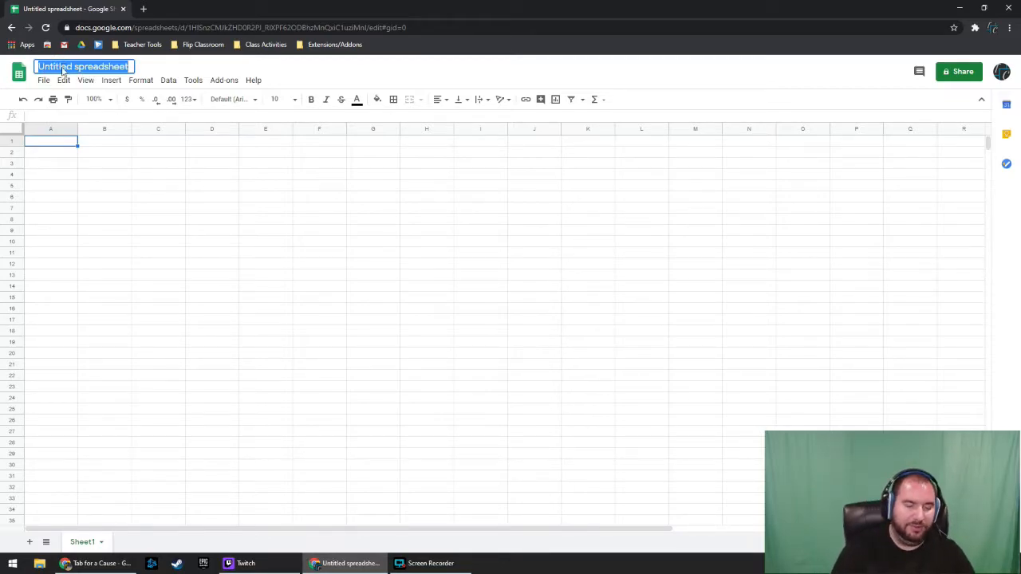
type("Demonstration")
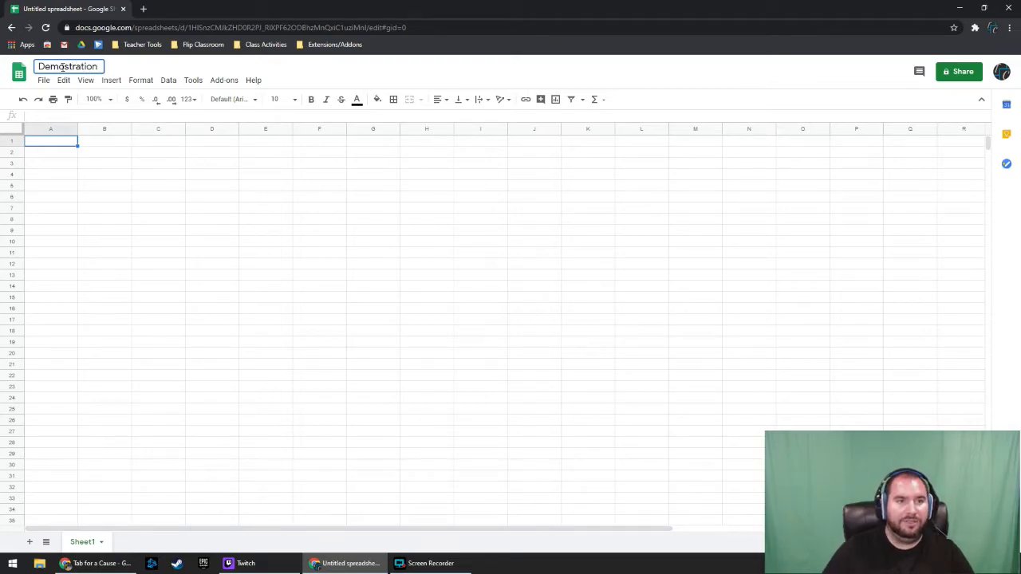
left_click(98, 185)
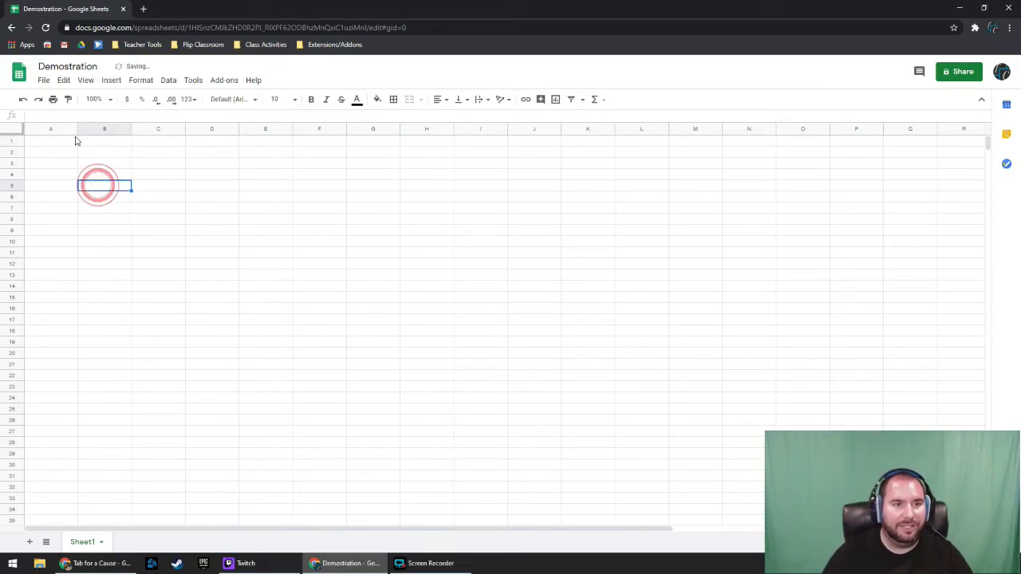
left_click(50, 152)
left_click(57, 143)
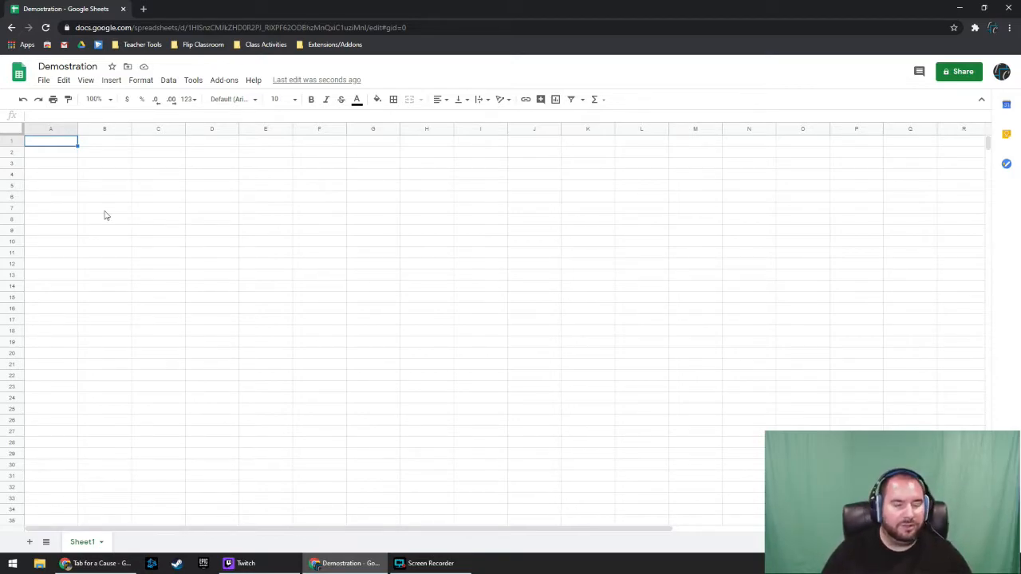
- Check how far the sheet extends by jumping from A1 to the last row and the last column, returning each time
key("ctrl+Down")
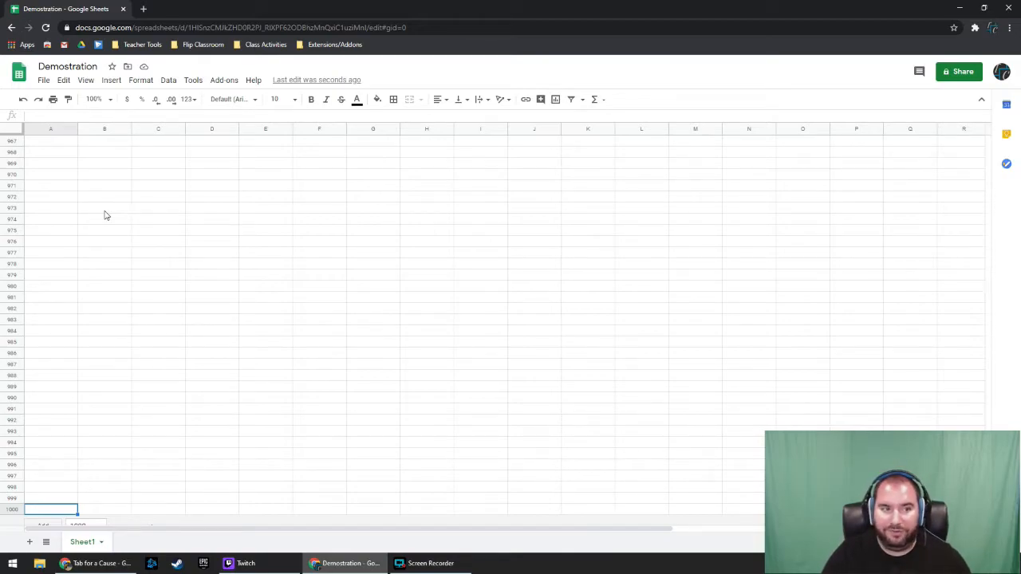
key("ctrl+Up")
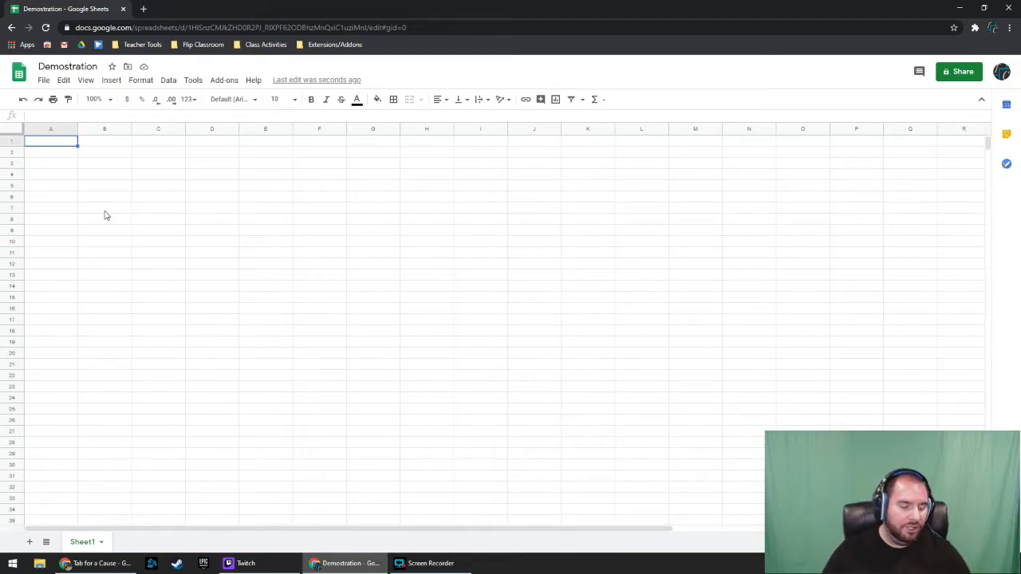
key("ctrl+Right")
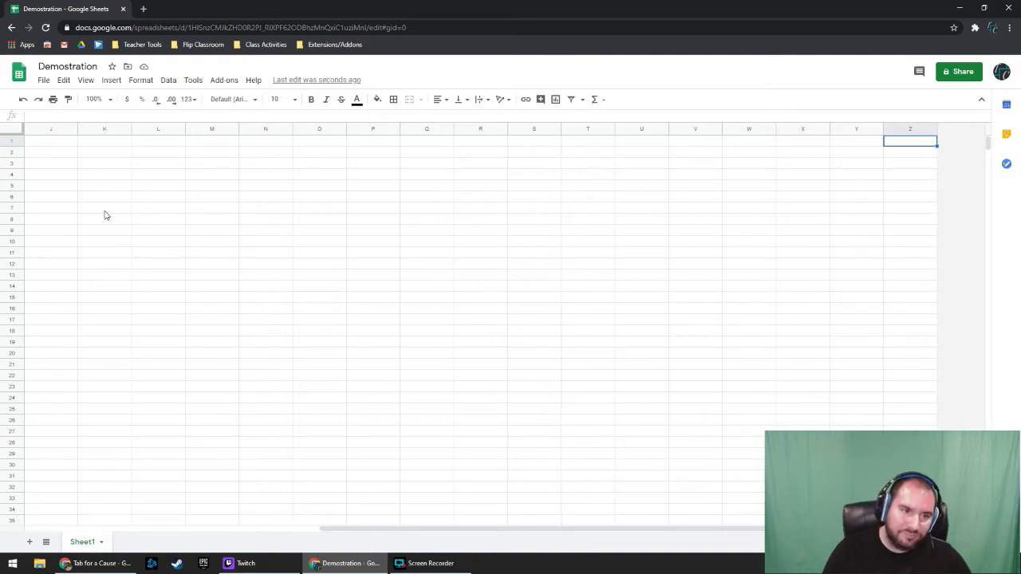
key("ctrl+Left")
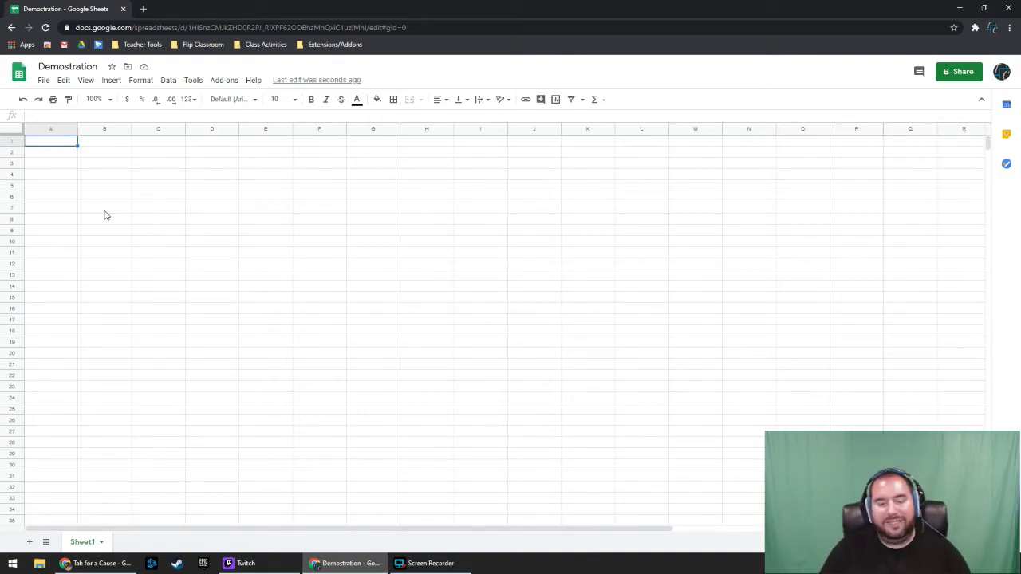
- Delete column A, and repeat the deletion on the column that takes its place
right_click(54, 128)
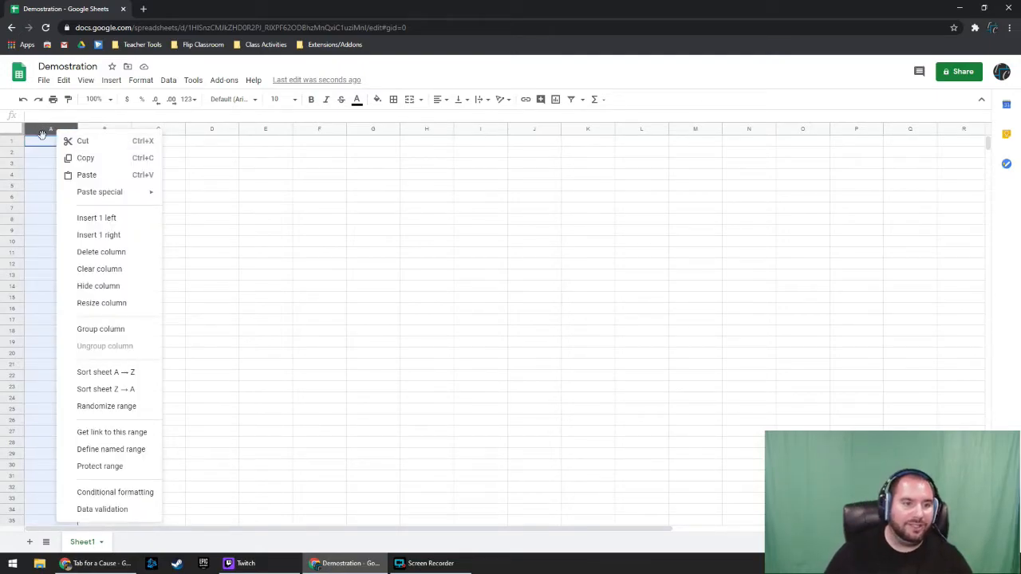
left_click(135, 254)
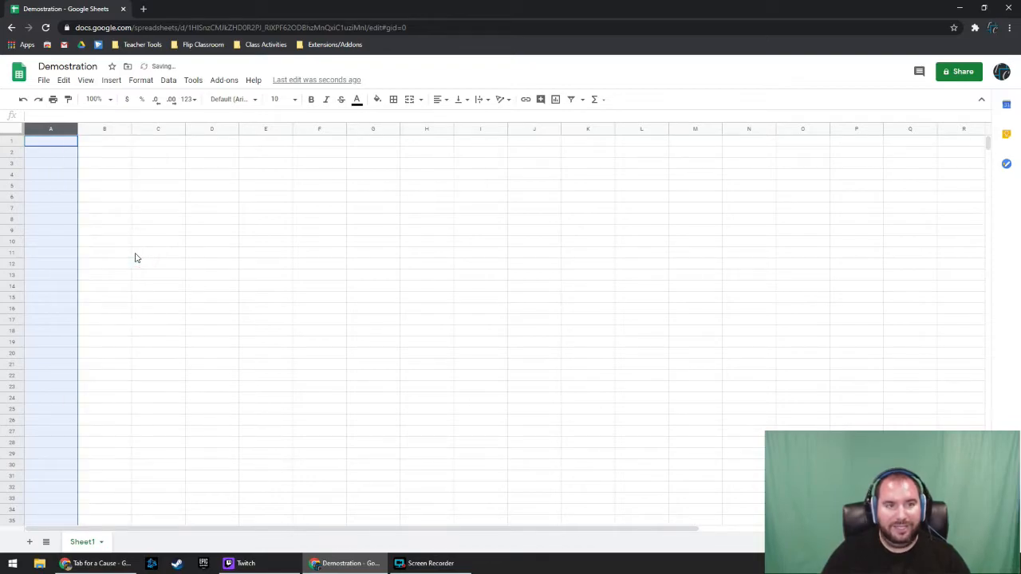
left_click(92, 144)
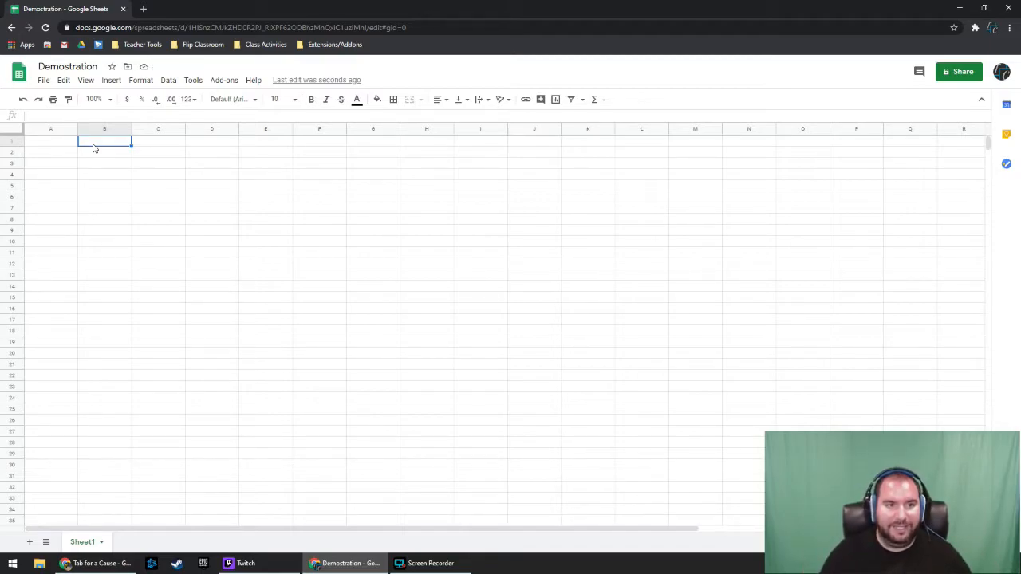
left_click(40, 131)
right_click(35, 129)
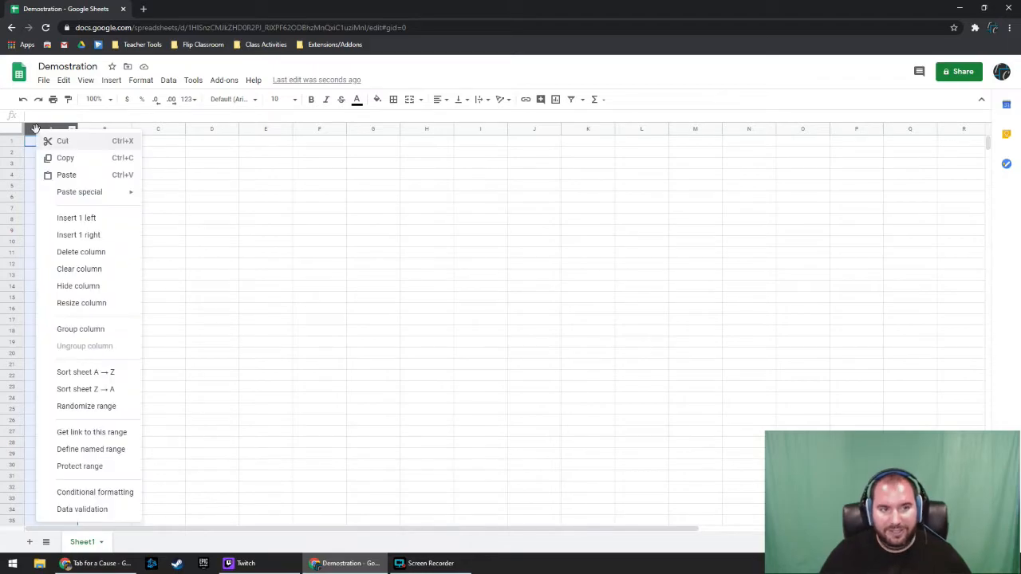
left_click(101, 252)
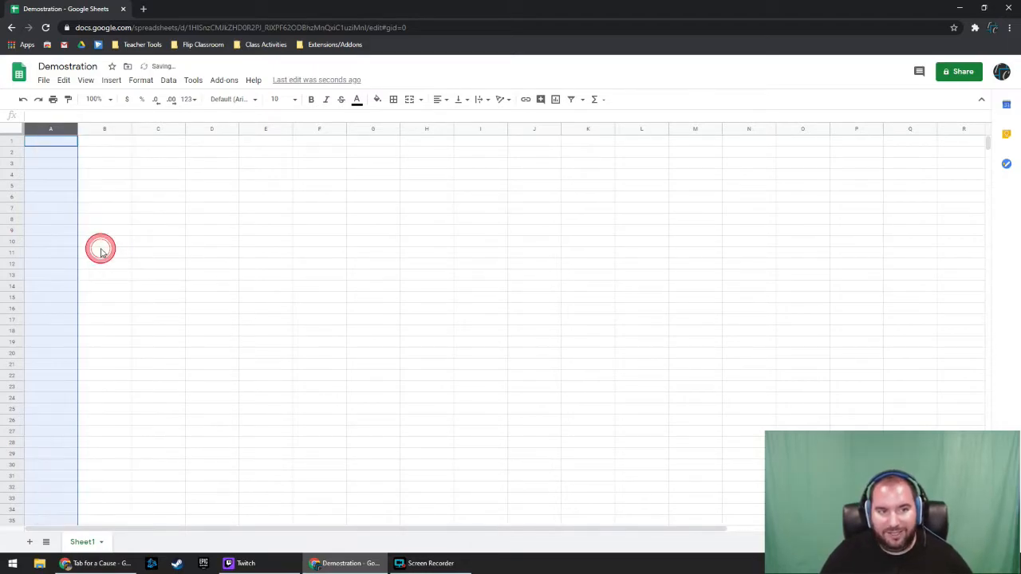
left_click(57, 176)
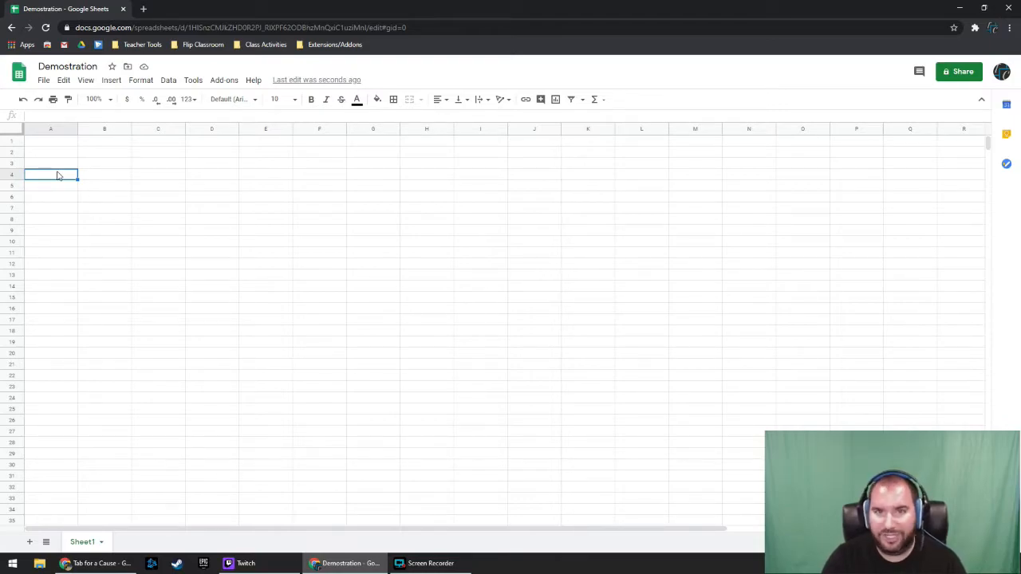
- Delete columns A through K in a single operation
left_click_drag(50, 129, 574, 126)
right_click(576, 128)
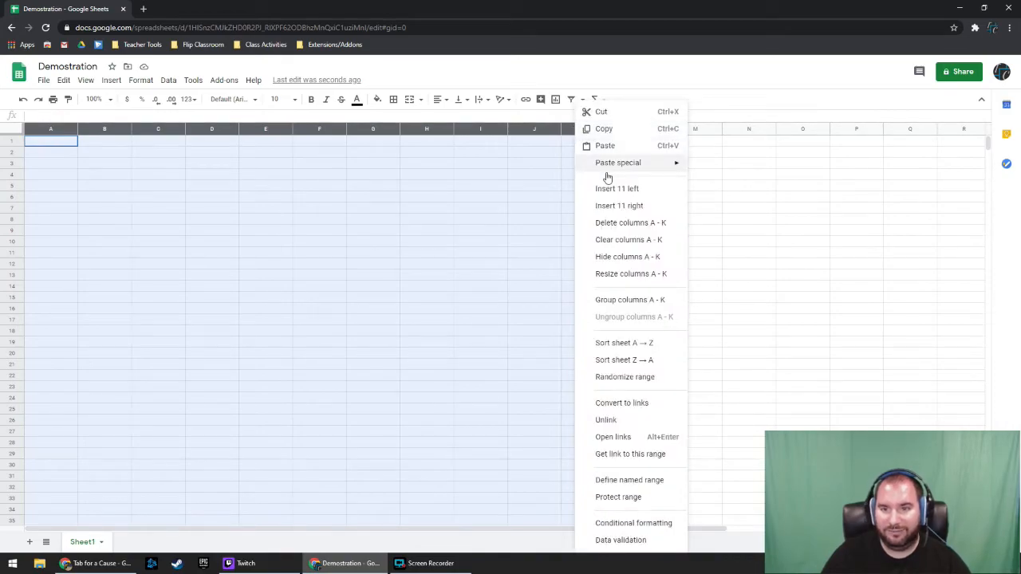
left_click(623, 220)
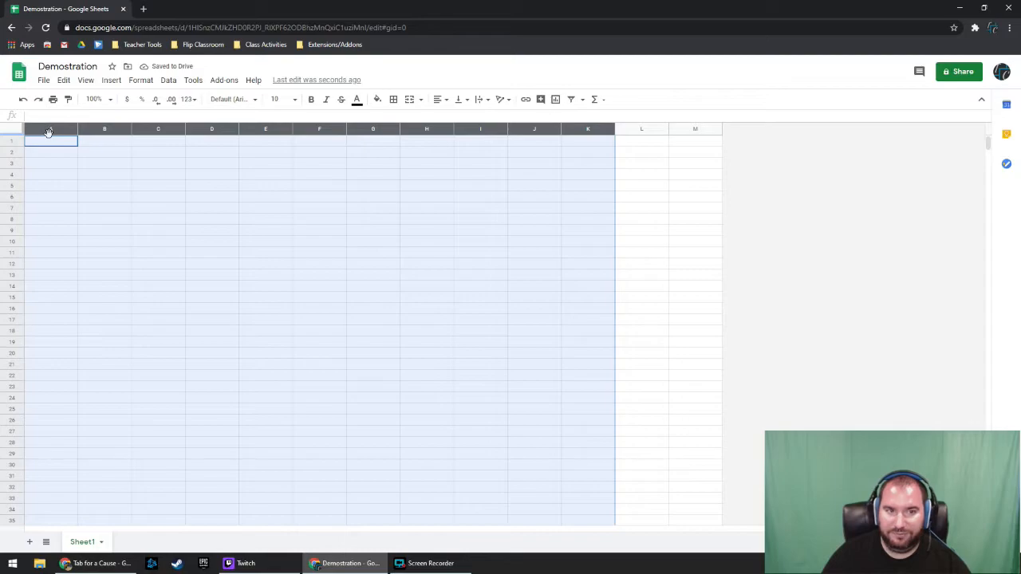
left_click(269, 220)
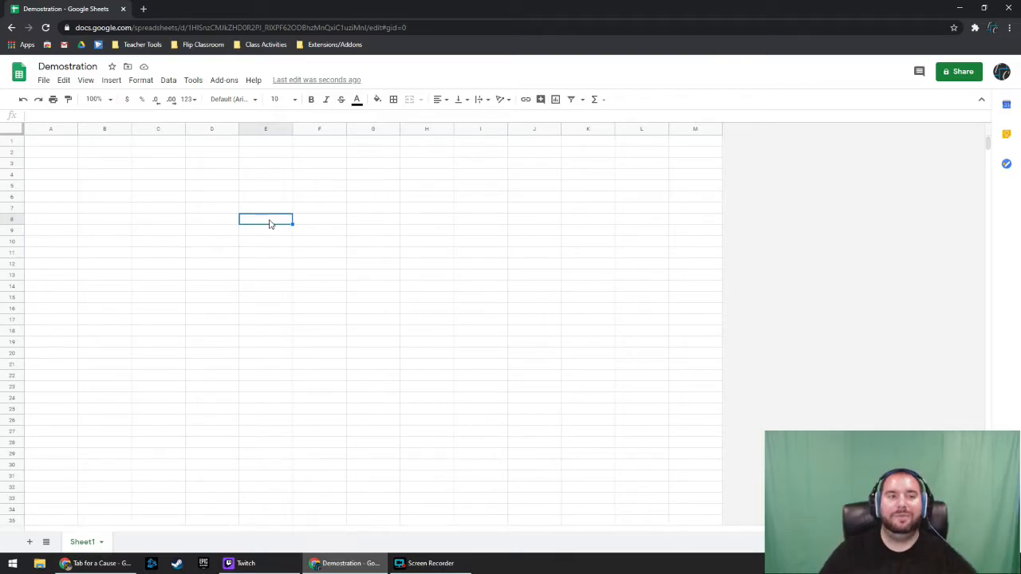
- Delete rows 1 through 29 together, and check the sheet's last row before returning to A1
left_click_drag(11, 147, 12, 453)
right_click(11, 411)
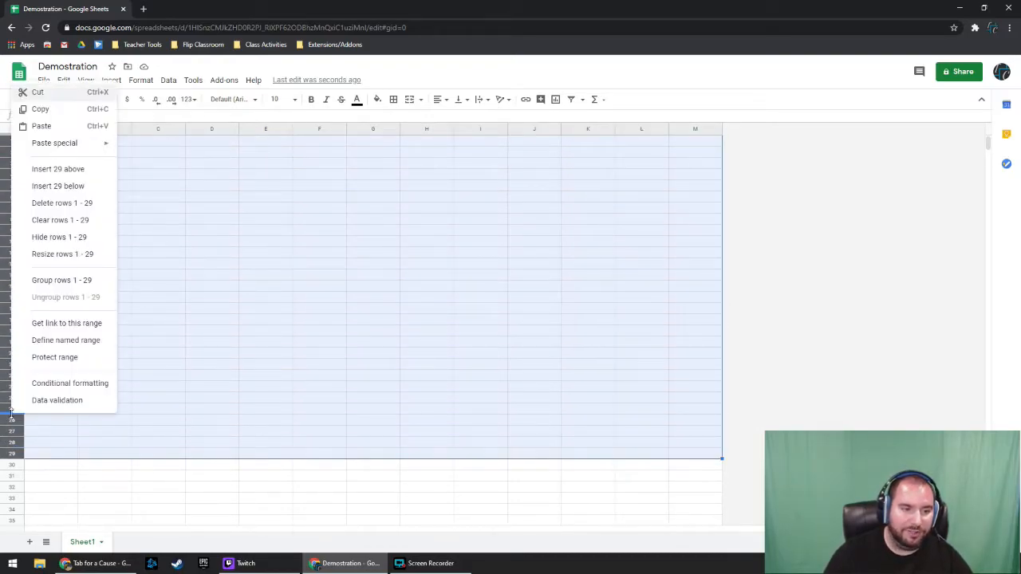
left_click(58, 204)
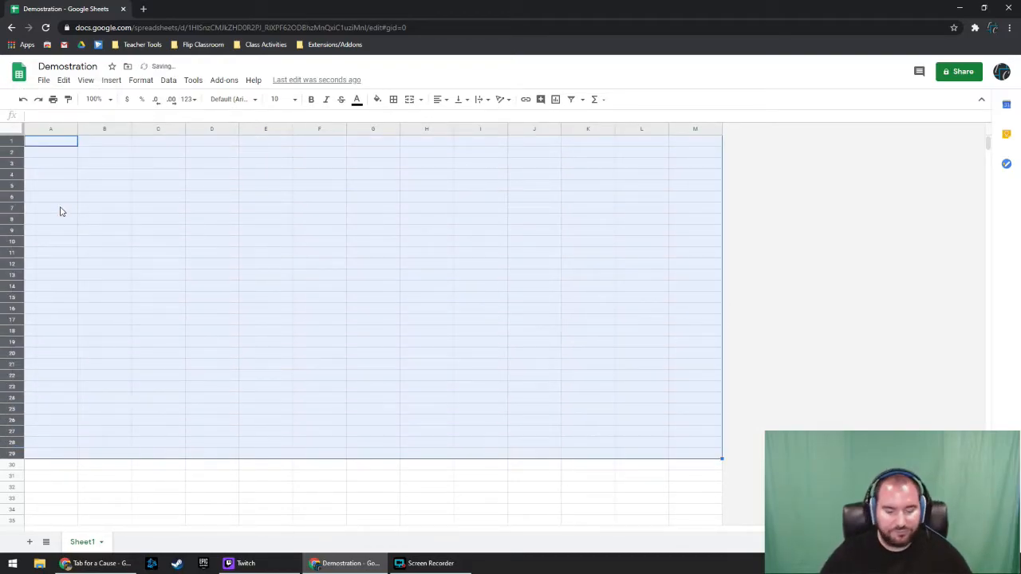
key("ctrl+Down")
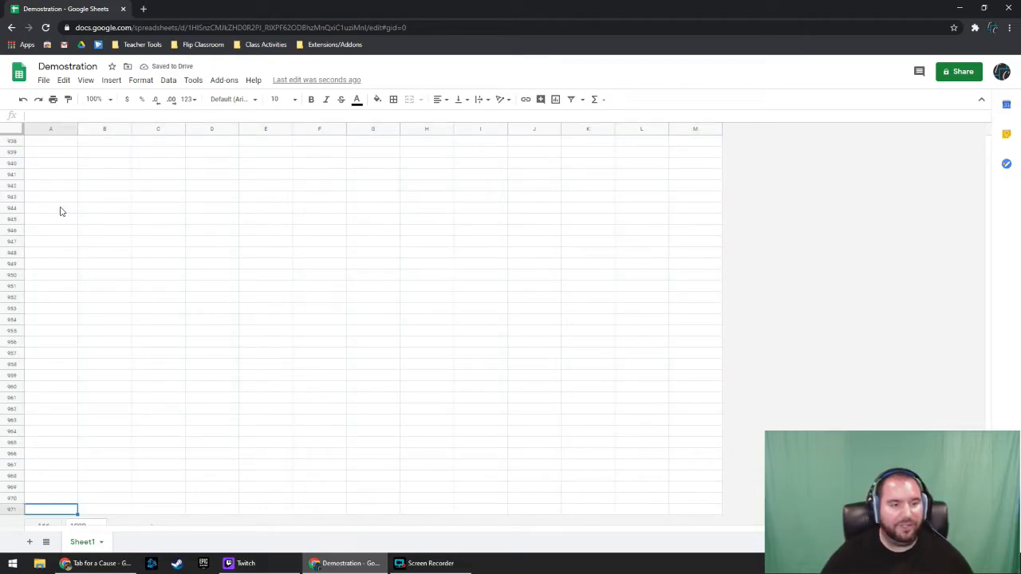
key("ctrl+Up")
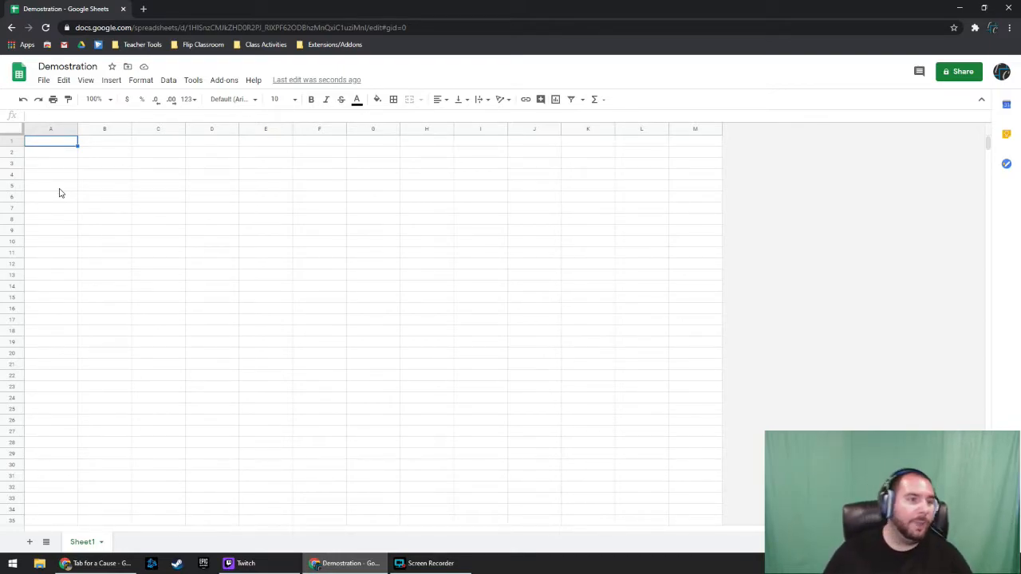
- Select cells A1, A2 and B2 one after another, ending back on A1
left_click(57, 141)
left_click(76, 152)
left_click(97, 156)
left_click(67, 142)
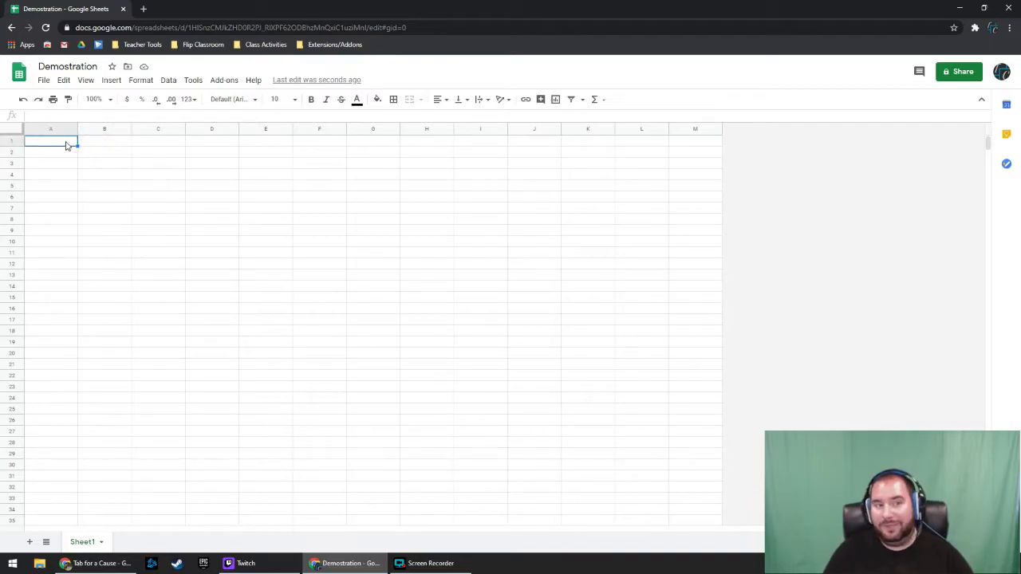
- Move the cell selection from A1 across to C1, down to A2, across to C2, and back to A1
key("Tab")
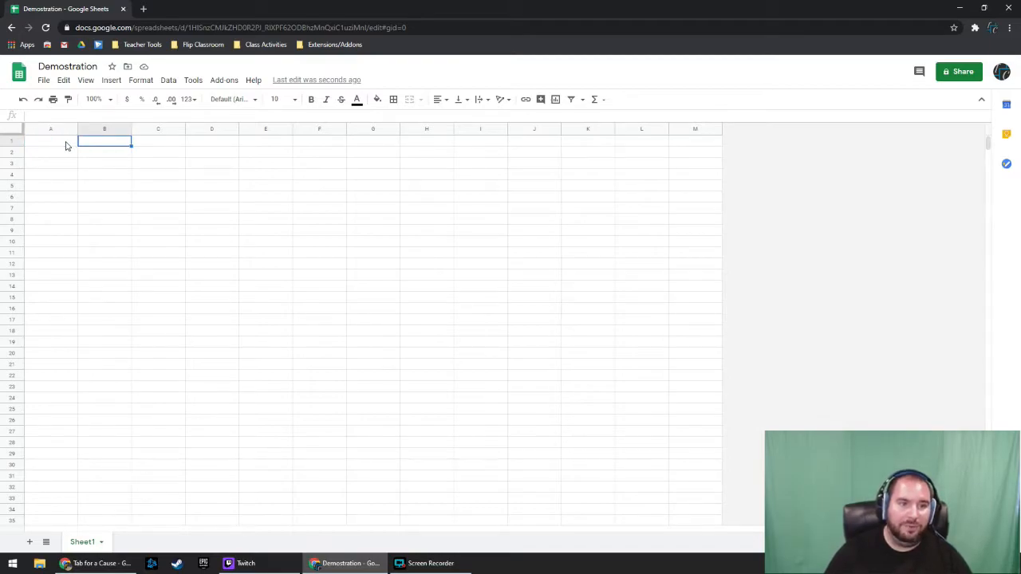
key("Tab")
key("Return")
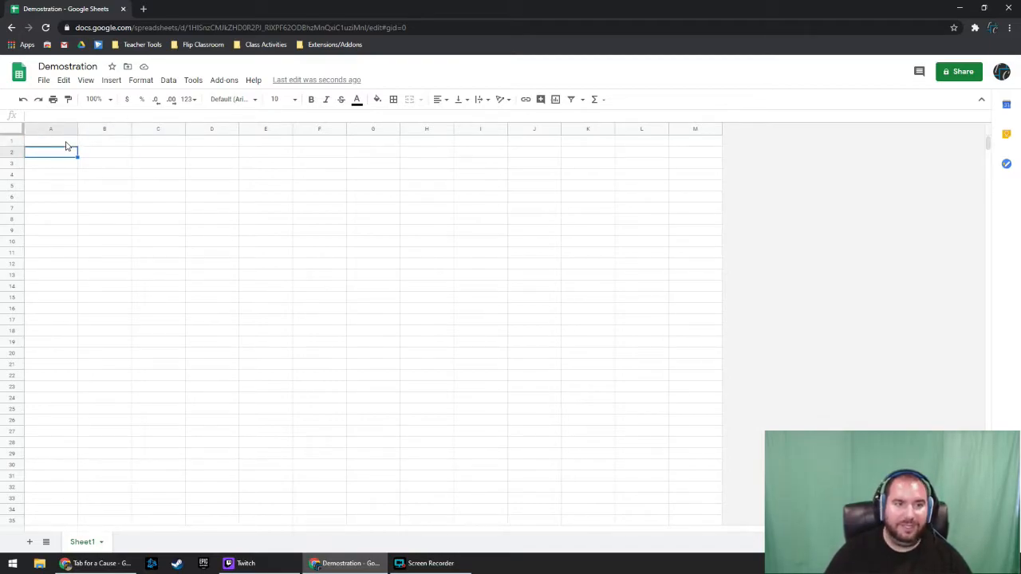
key("Tab")
key("Tab")
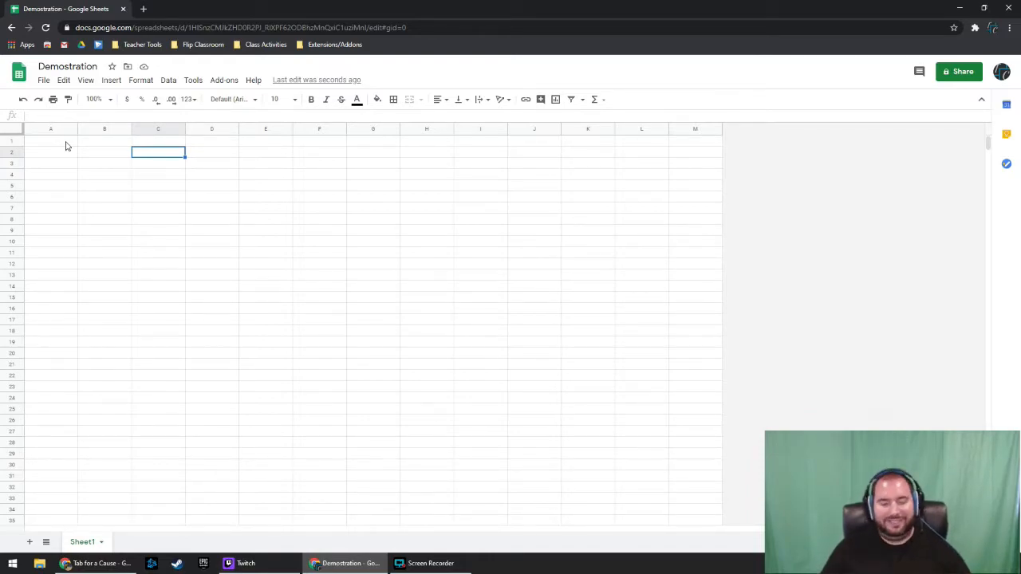
key("Left")
key("Left")
key("Up")
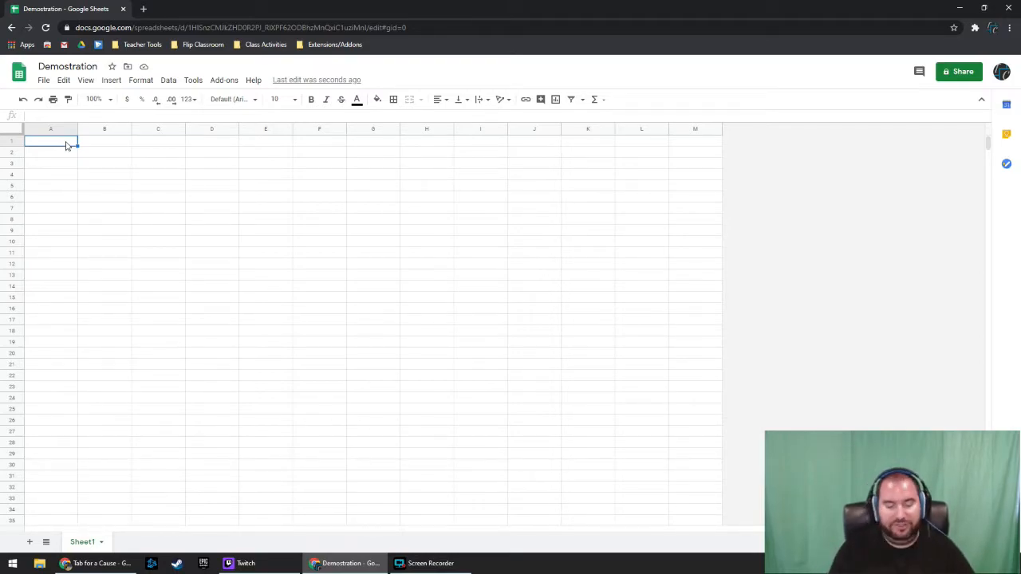
- Enter the text "Hello World. How are you?" in cell A1
type("Hello Wor")
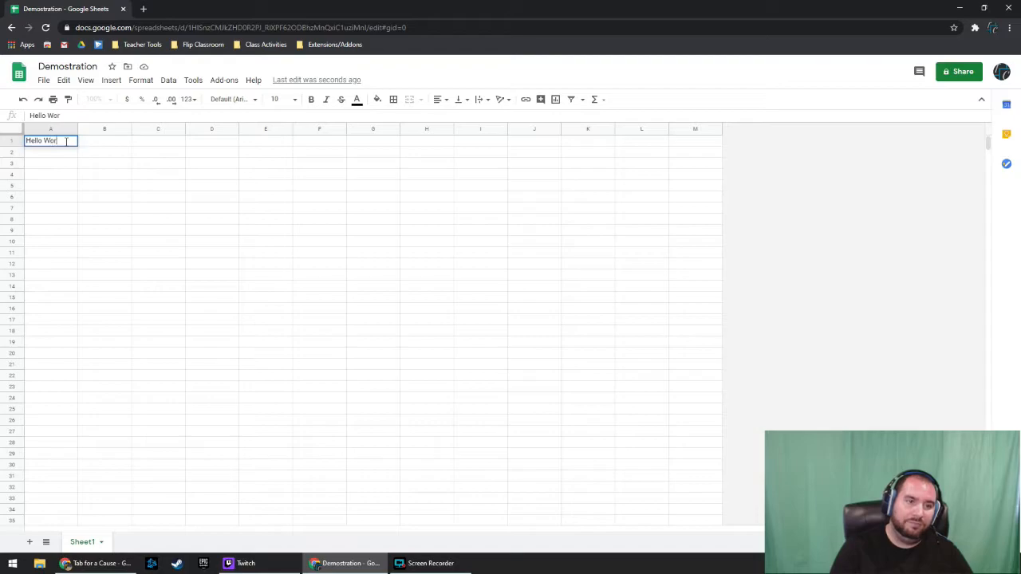
type("ld. HOw")
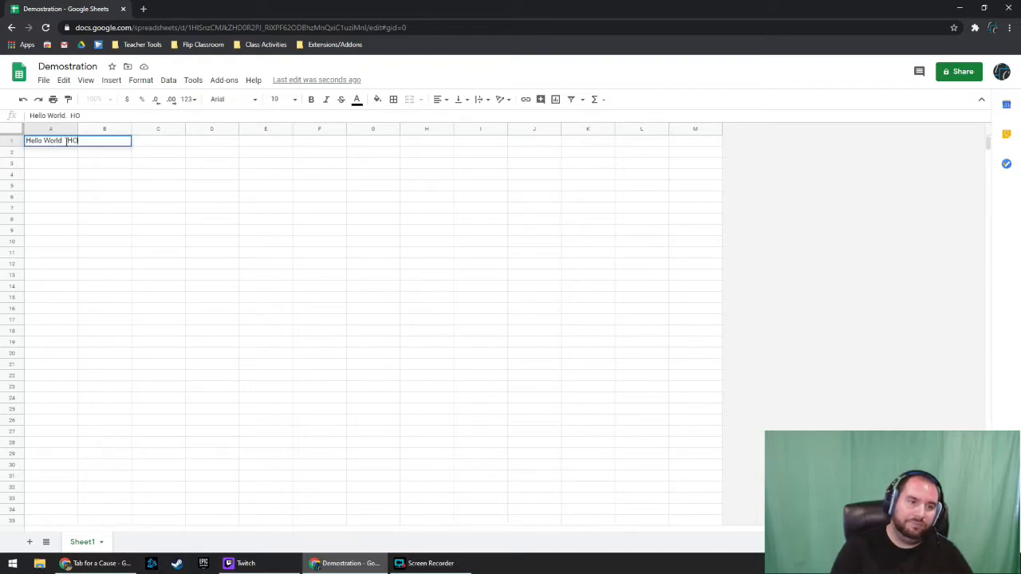
key("BackSpace")
key("BackSpace")
type("ow are you?")
key("Return")
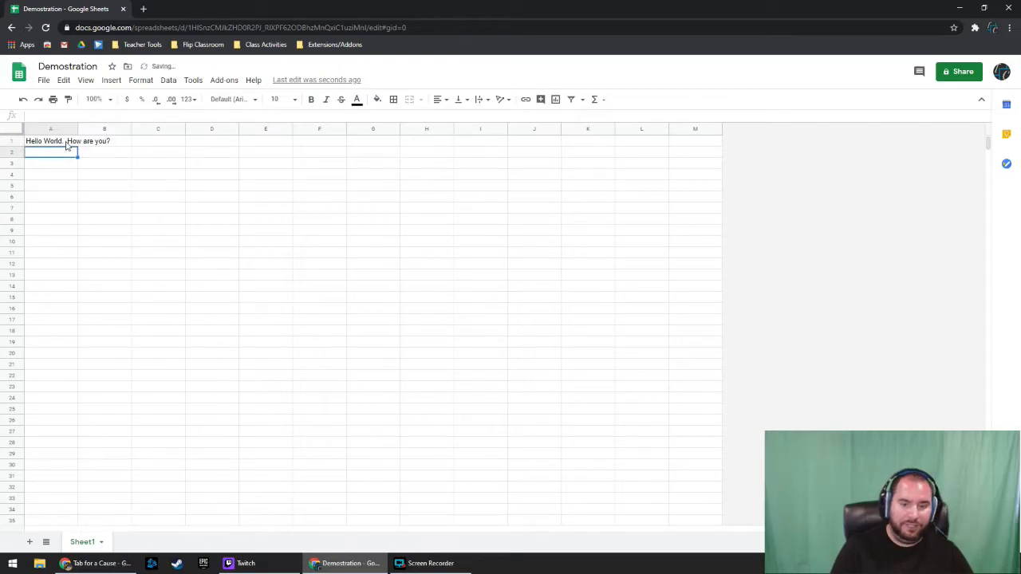
- Enter the number 3.14159 in cell A2 and the formula =5+6 in cell A3
type("I.14159")
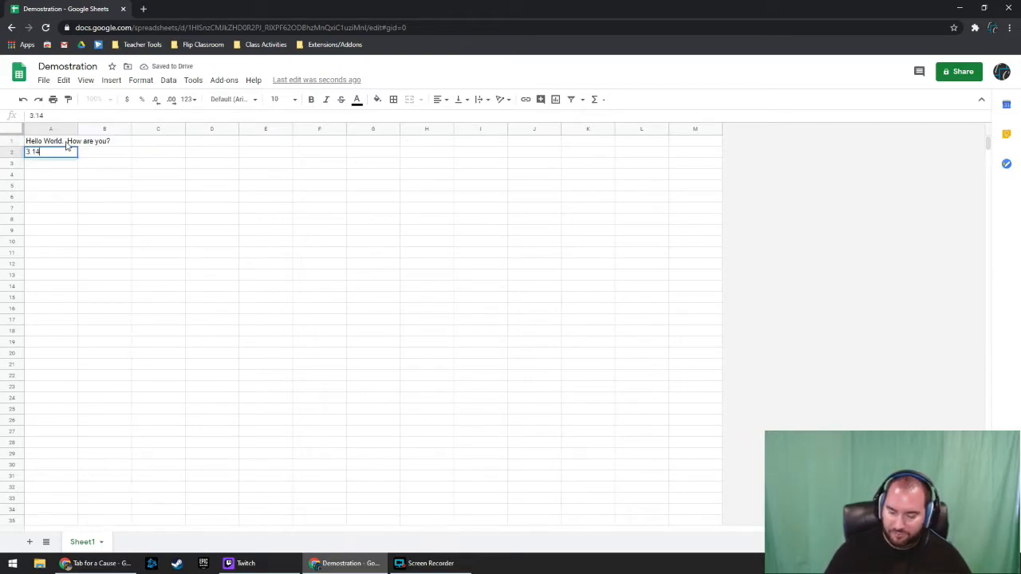
key("Return")
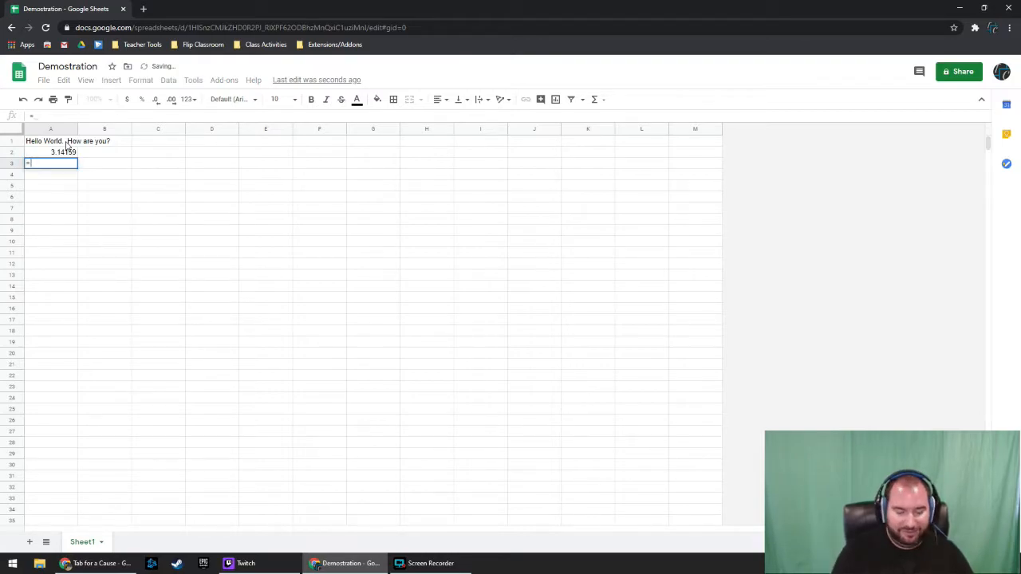
type("=5+6")
key("Return")
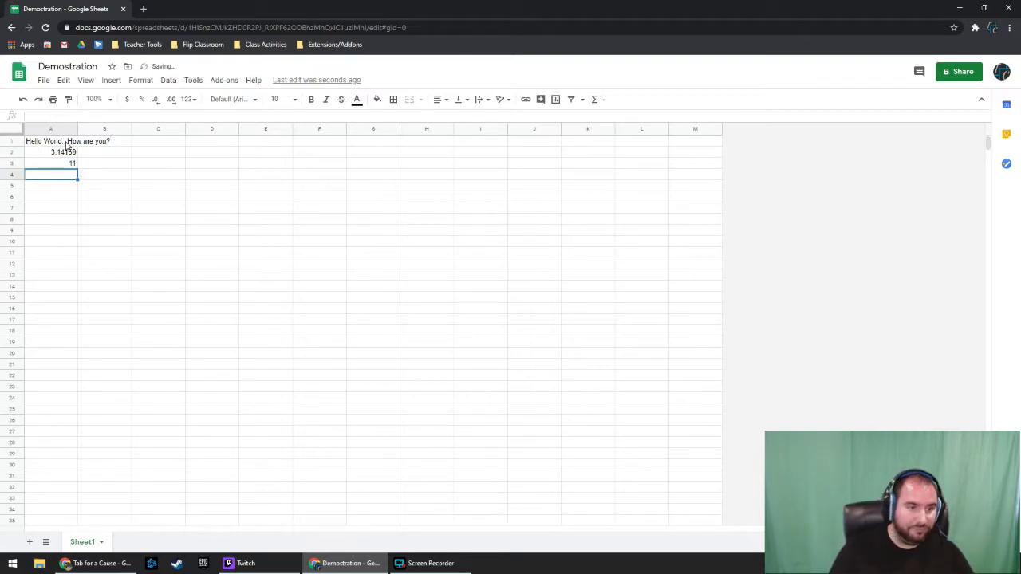
- Inspect the contents of cells A3, B3, A1, B1 and A2, ending back on A3
left_click(65, 164)
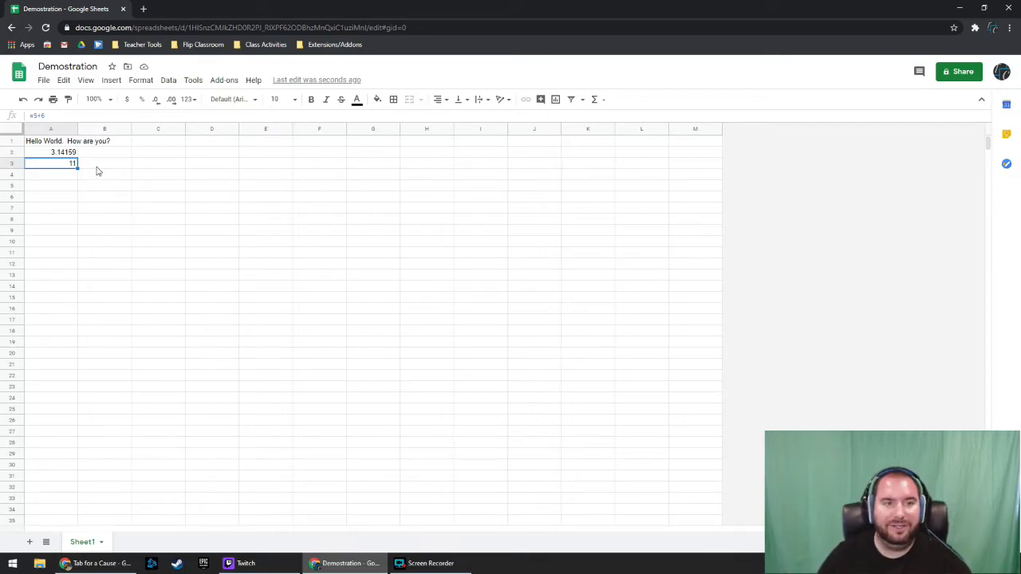
left_click(97, 166)
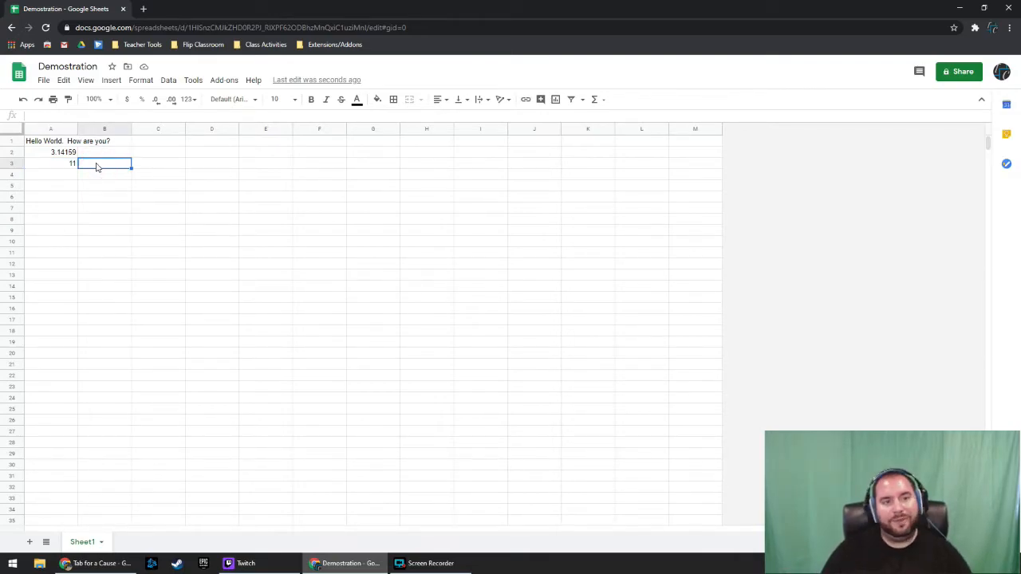
left_click(60, 144)
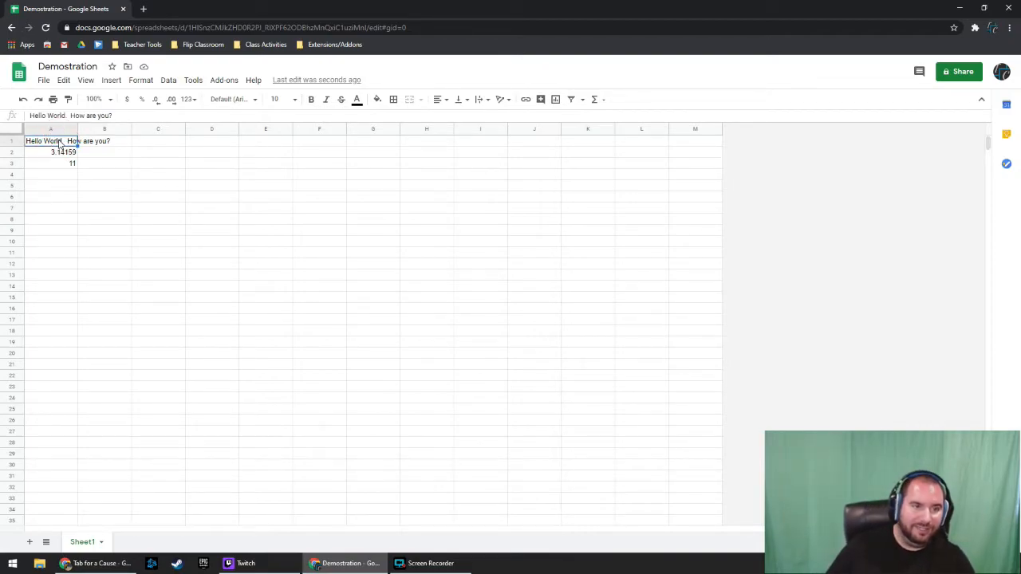
left_click(97, 144)
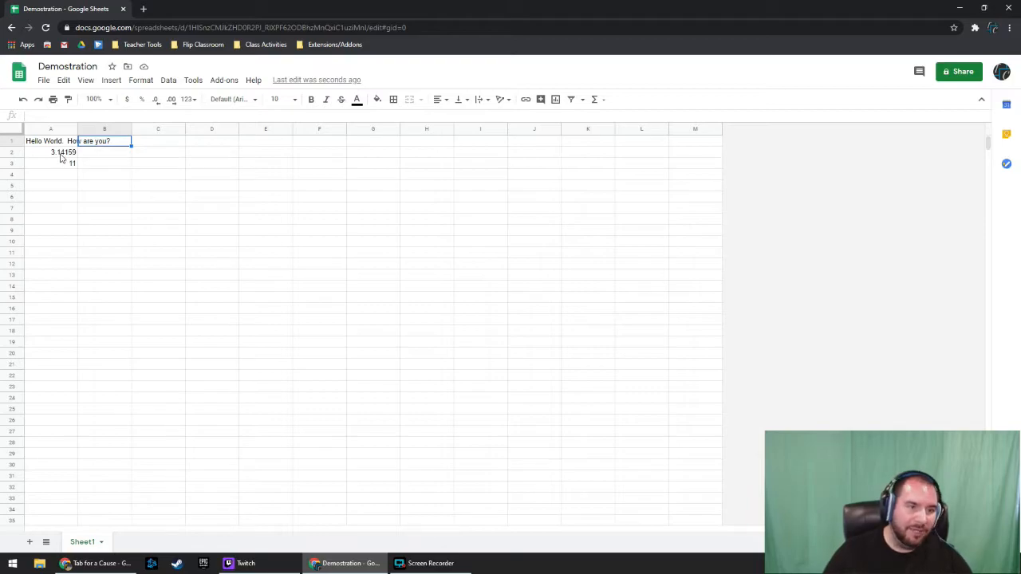
left_click(61, 153)
left_click(63, 165)
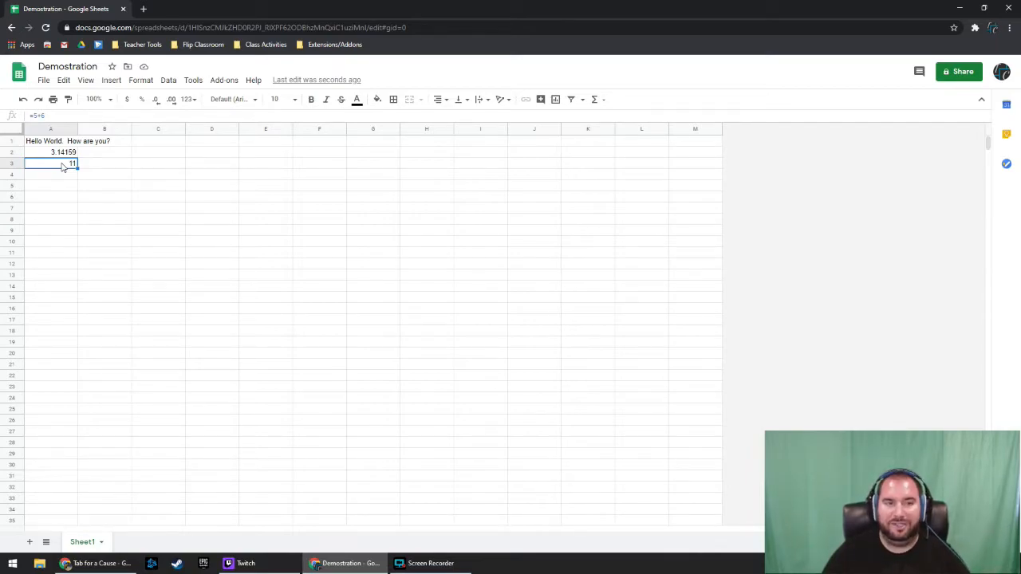
- Align cell A3 to the left, and return it to right alignment
left_click(442, 99)
left_click(439, 118)
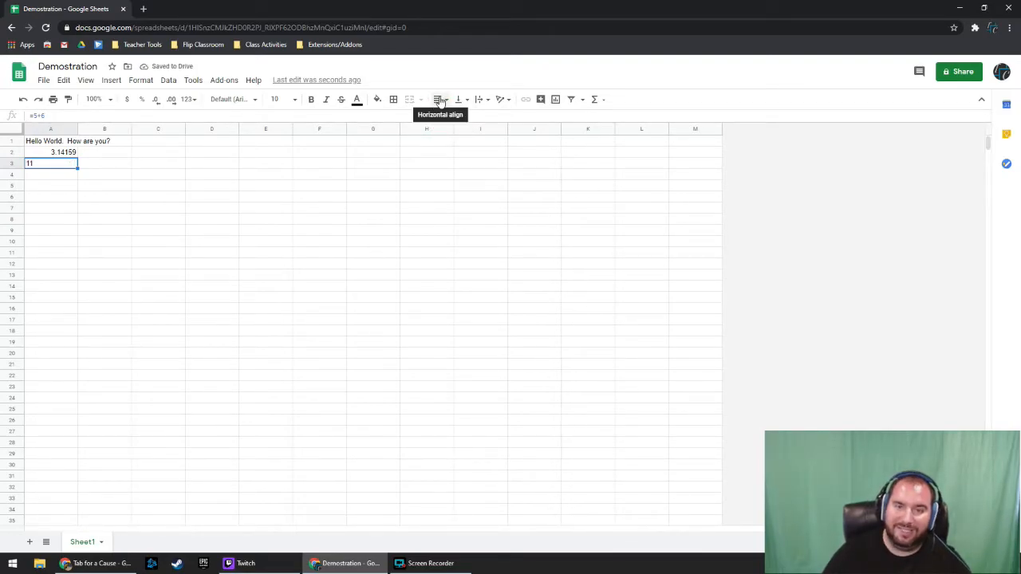
left_click(441, 99)
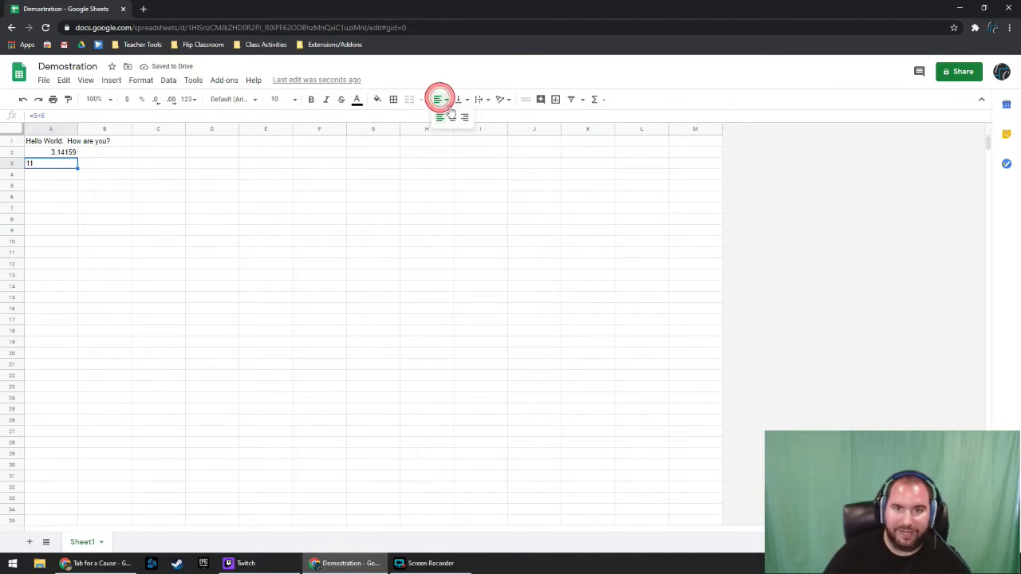
left_click(466, 118)
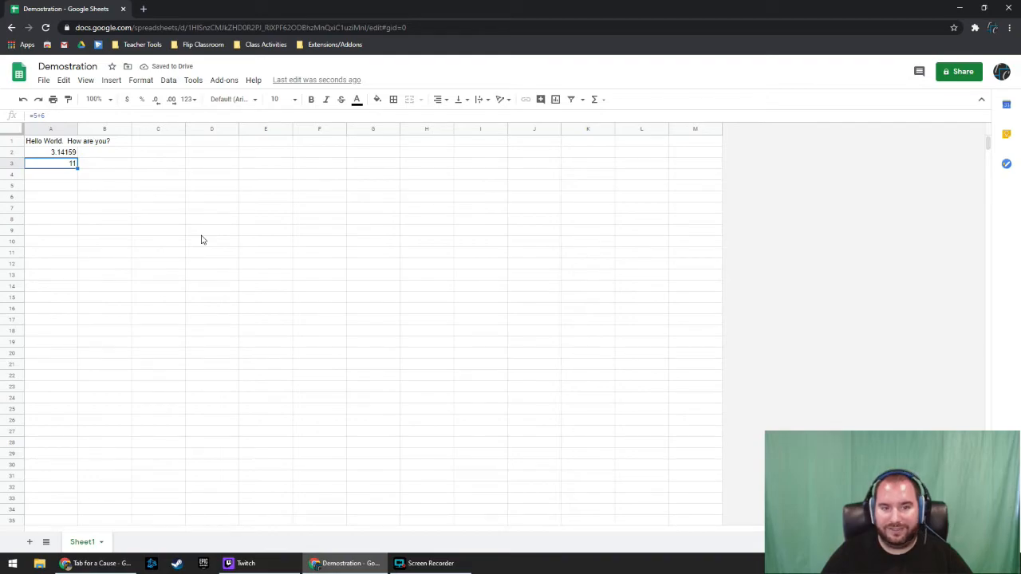
- Format cell A3 as currency, and switch it to percent format
left_click(128, 102)
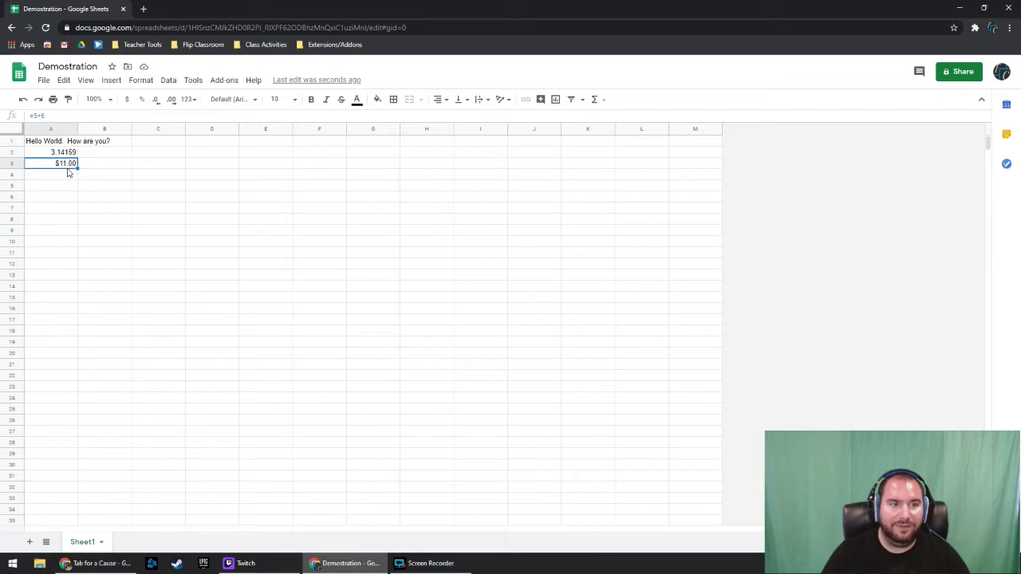
left_click(141, 104)
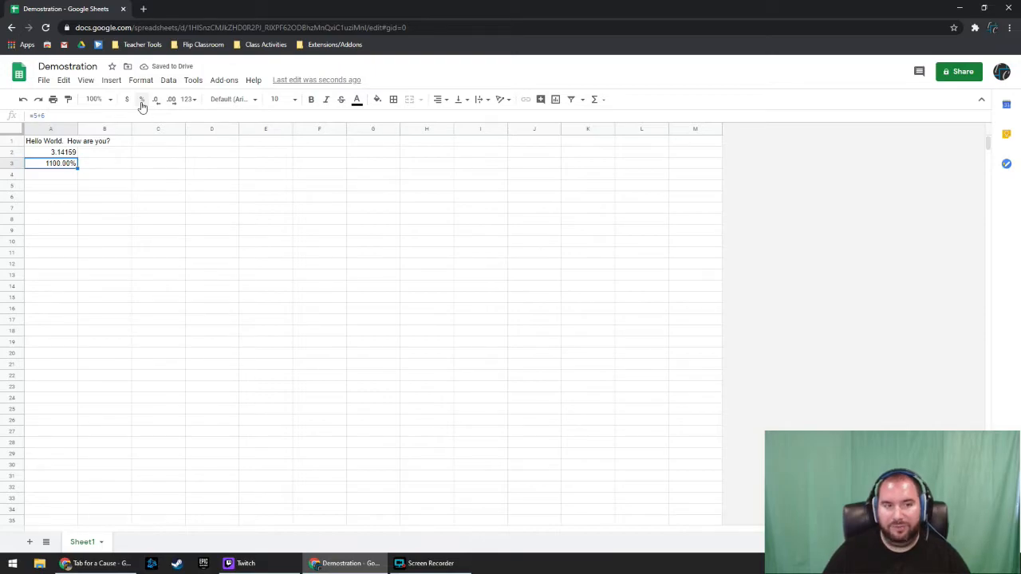
- Replace the formula in percent-formatted cell A3 with 1, and clear the cell again
left_click(60, 168)
key("Delete")
left_click(61, 168)
type("1")
left_click(125, 176)
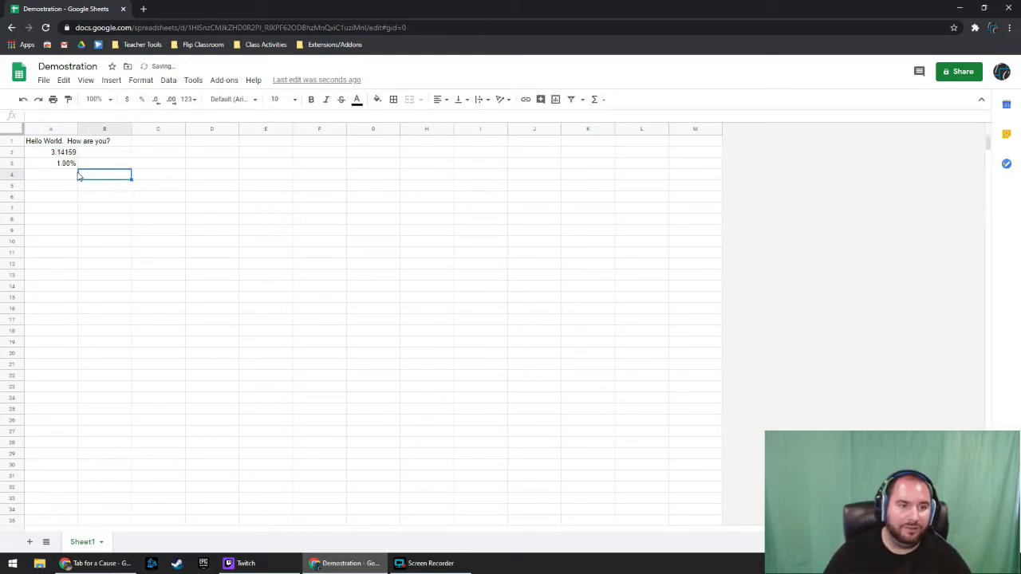
left_click(66, 166)
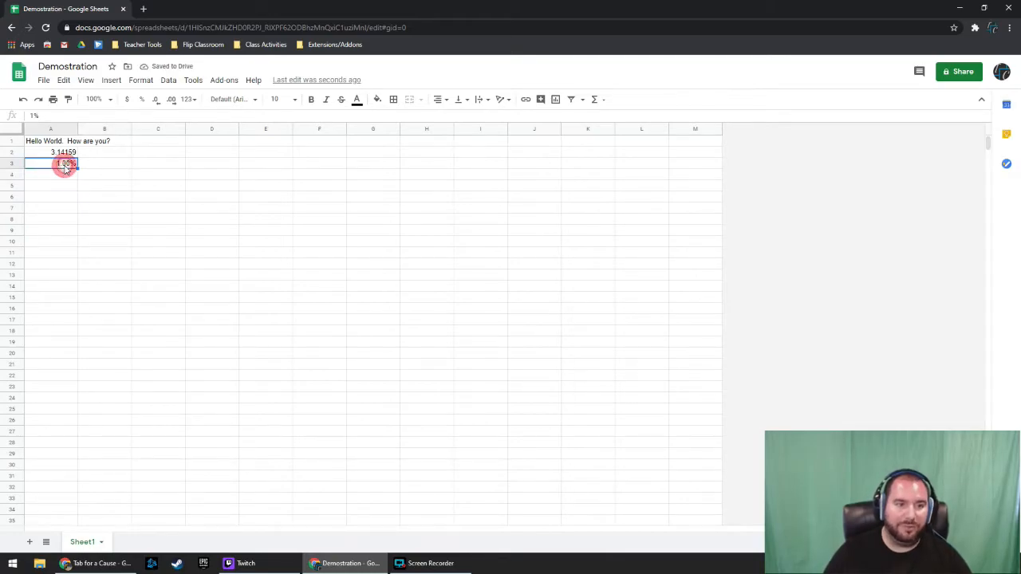
key("Delete")
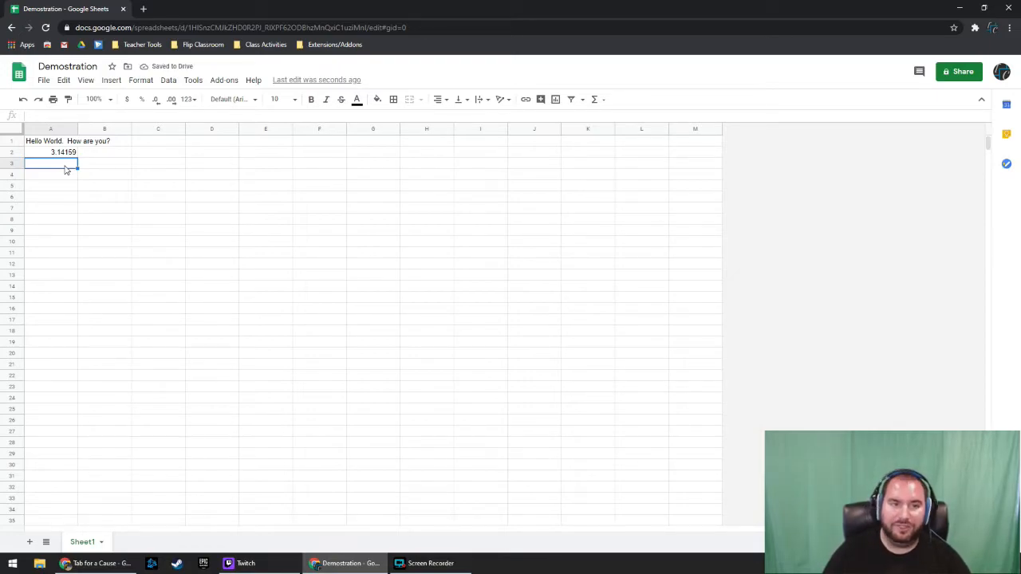
- Try formatting a plain number 1 as a percent in cell A4, and clear the cell
left_click(24, 173)
type("1")
left_click(117, 218)
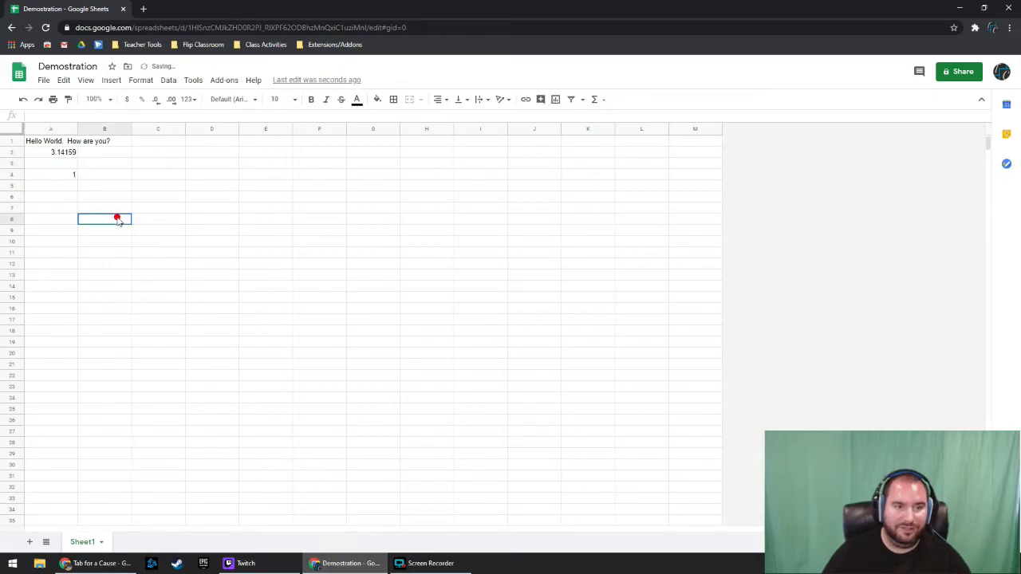
left_click(71, 174)
left_click(141, 99)
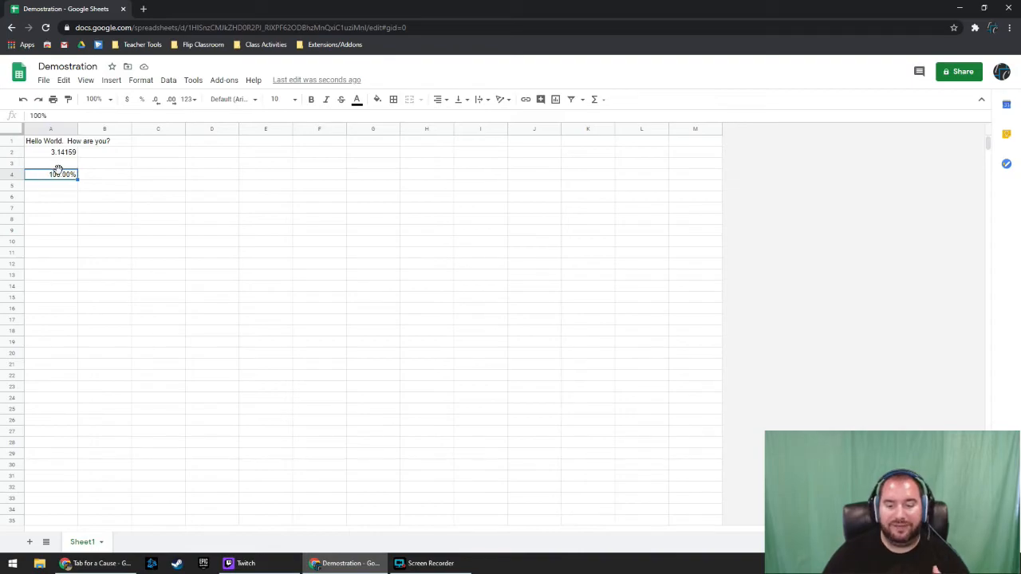
key("Delete")
- Enter 11% in cell A3 and reduce it to zero decimal places
left_click(53, 162)
type("11%")
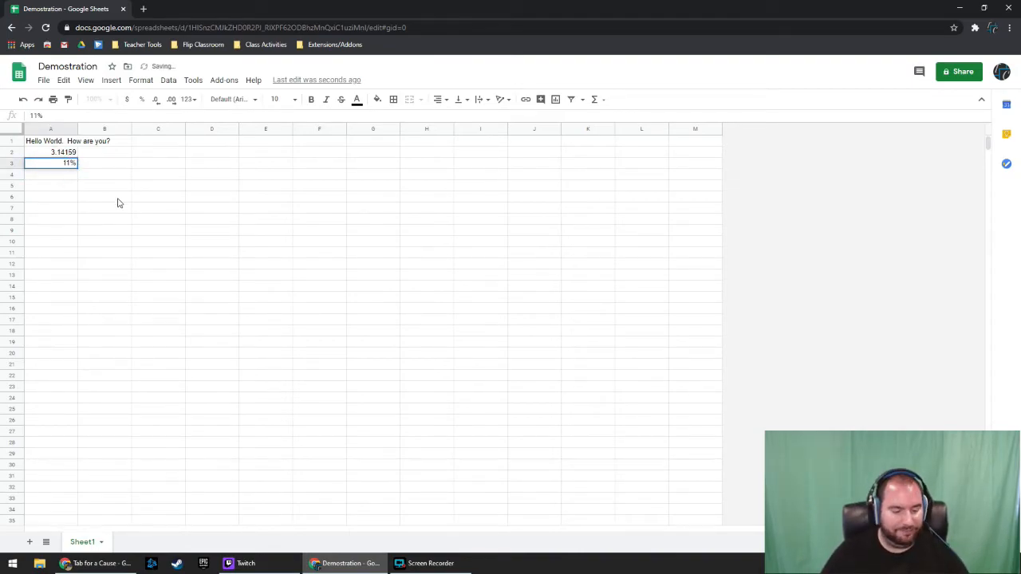
key("Tab")
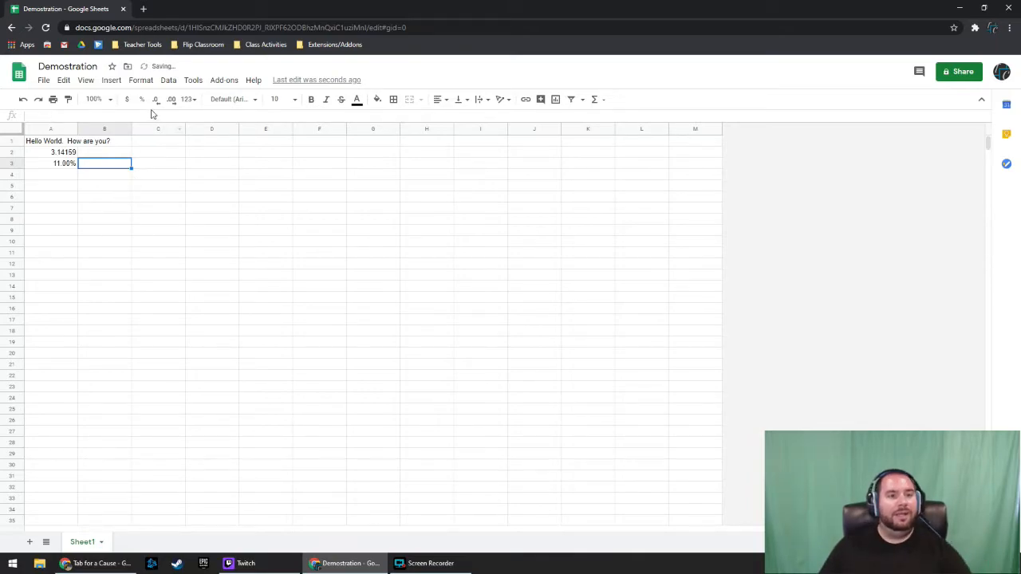
left_click(57, 164)
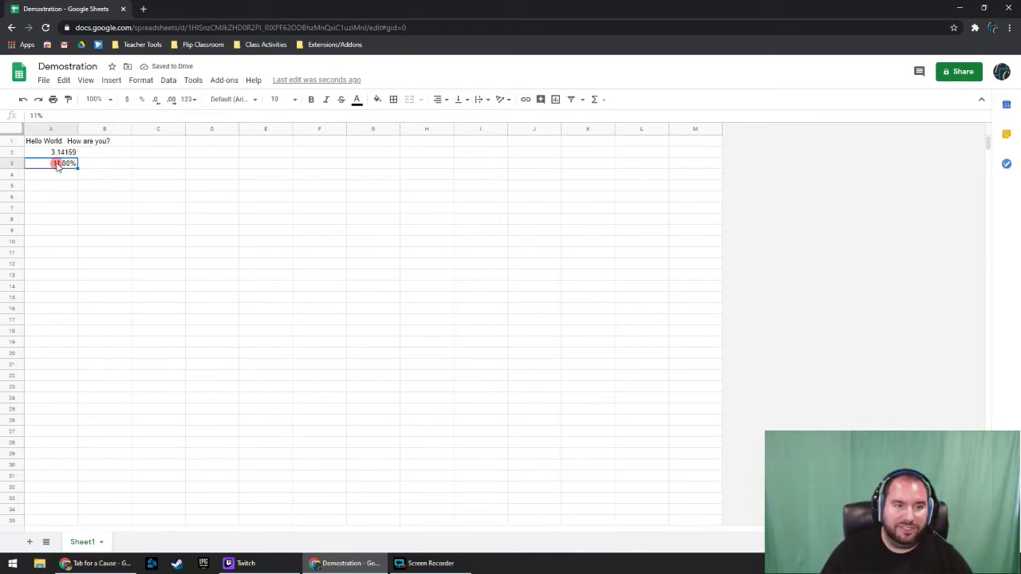
left_click(157, 100)
left_click(157, 100)
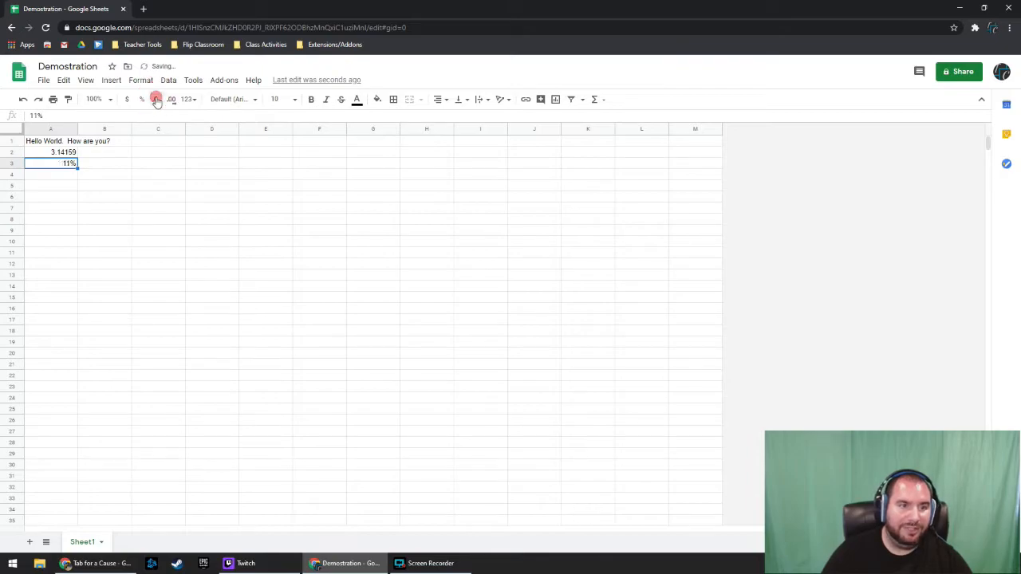
- Decrease the displayed decimals of the number in cell A2 to two places
left_click(64, 152)
left_click(157, 99)
left_click(158, 99)
left_click(158, 99)
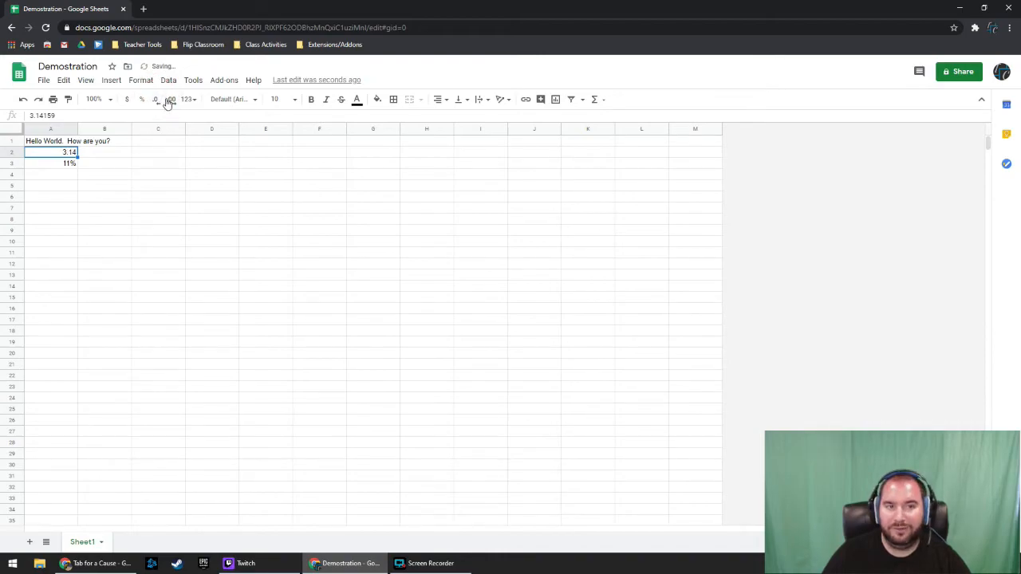
- Increase the displayed decimals of the number in cell A2 to eight places
left_click(170, 100)
left_click(171, 100)
left_click(171, 100)
left_click(171, 100)
left_click(170, 99)
left_click(171, 100)
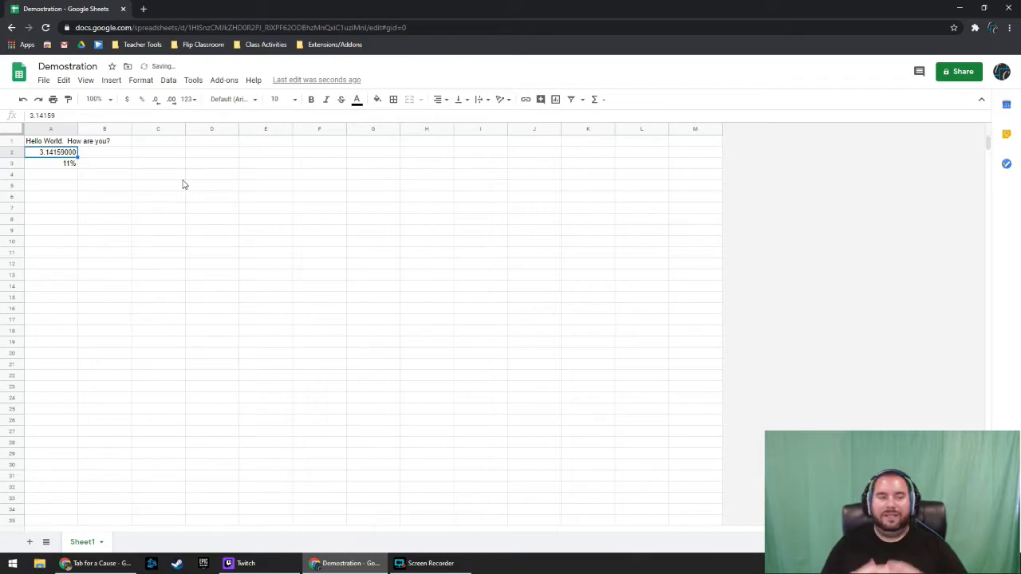
- Format cells A2 and A3 together as plain numbers with two decimal places
left_click_drag(50, 152, 71, 162)
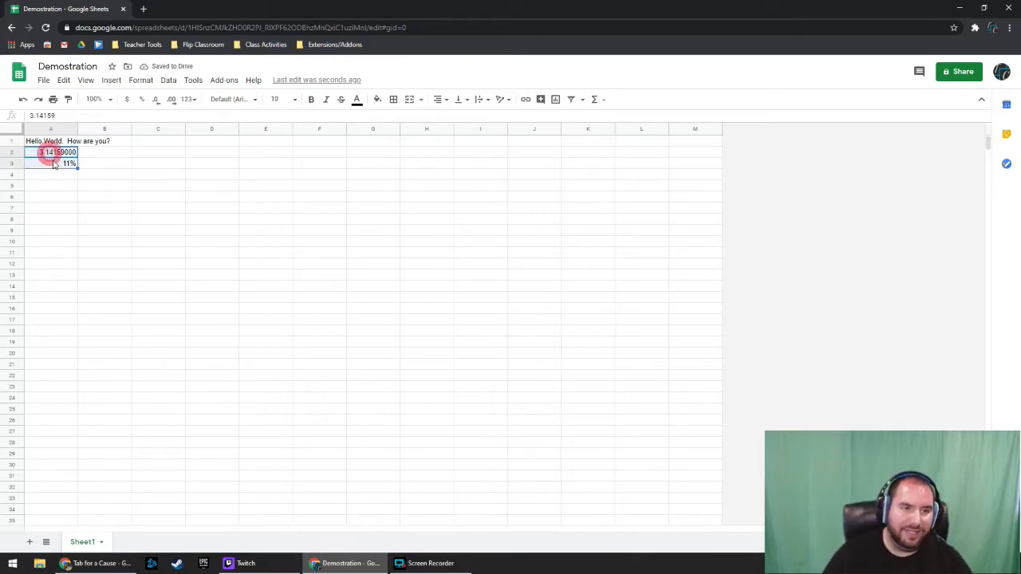
left_click(161, 104)
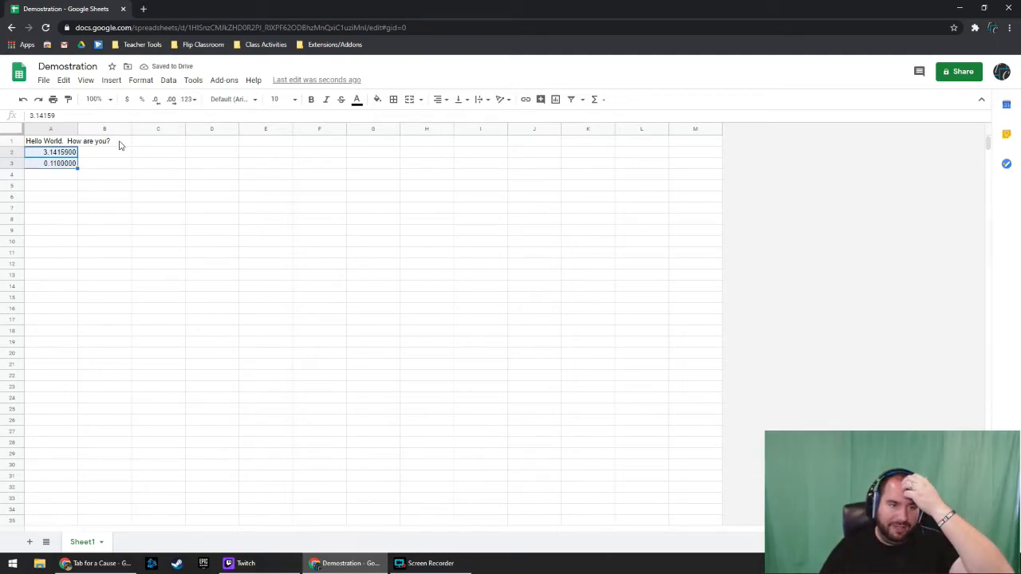
left_click(171, 102)
left_click(157, 100)
left_click(157, 101)
left_click(157, 101)
left_click(158, 101)
left_click(157, 100)
left_click(157, 101)
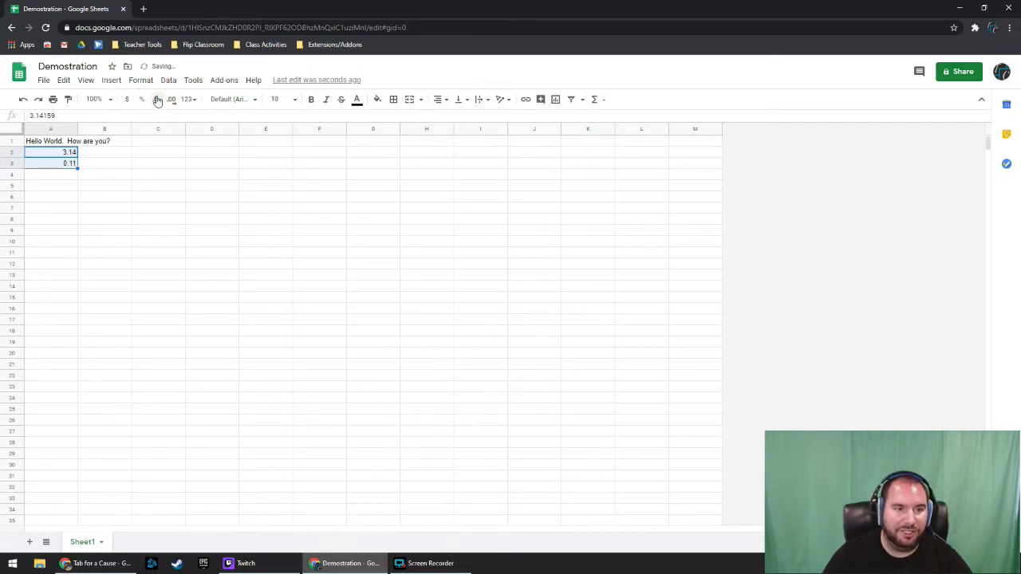
- Review the available number formats for cell B4, including the additional format options, without applying any
left_click(101, 174)
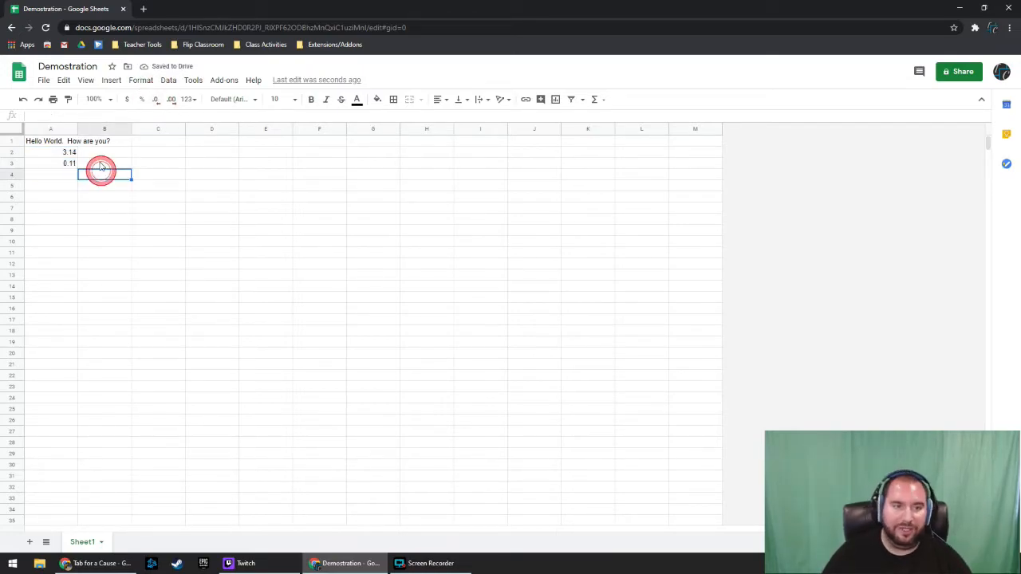
left_click(187, 101)
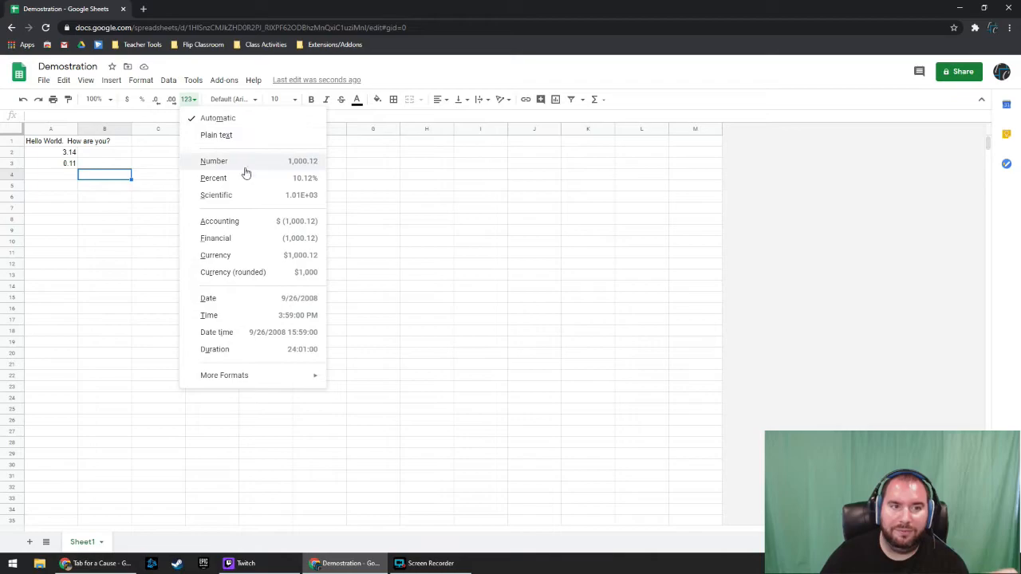
mouse_move(266, 381)
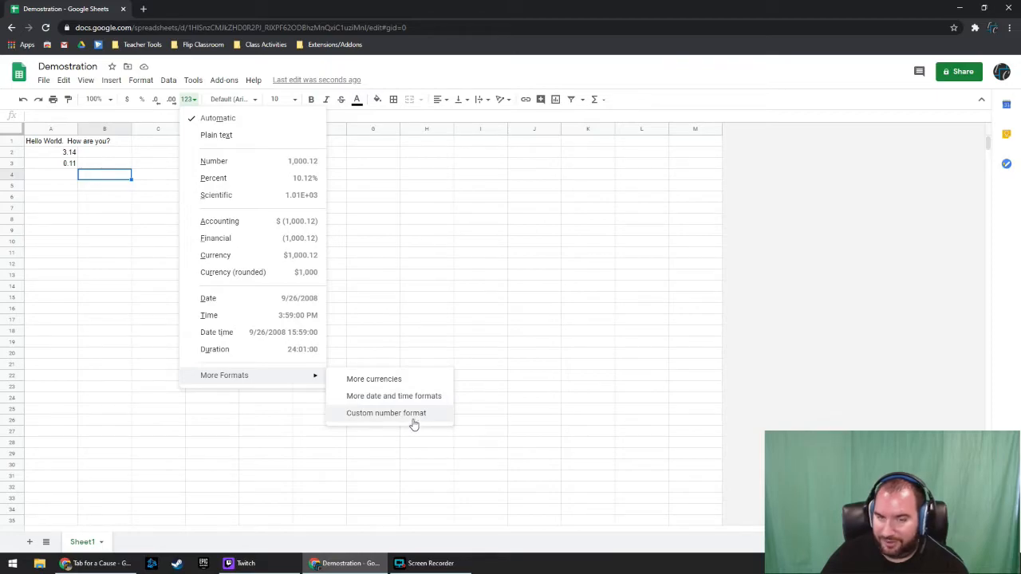
left_click(390, 243)
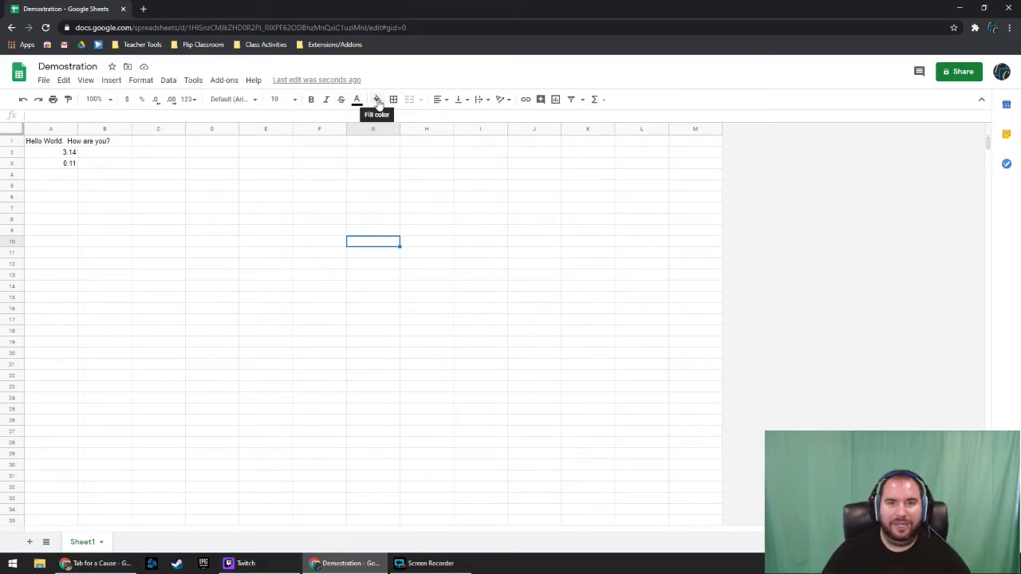
- Fill cell A1 with yellow and reset its fill color
left_click(54, 142)
left_click(377, 98)
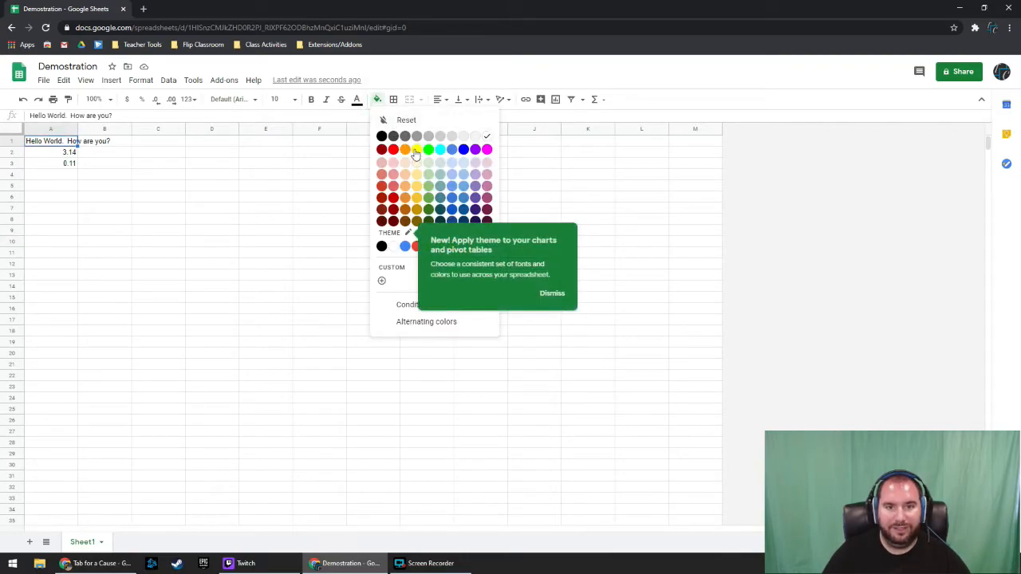
left_click(417, 150)
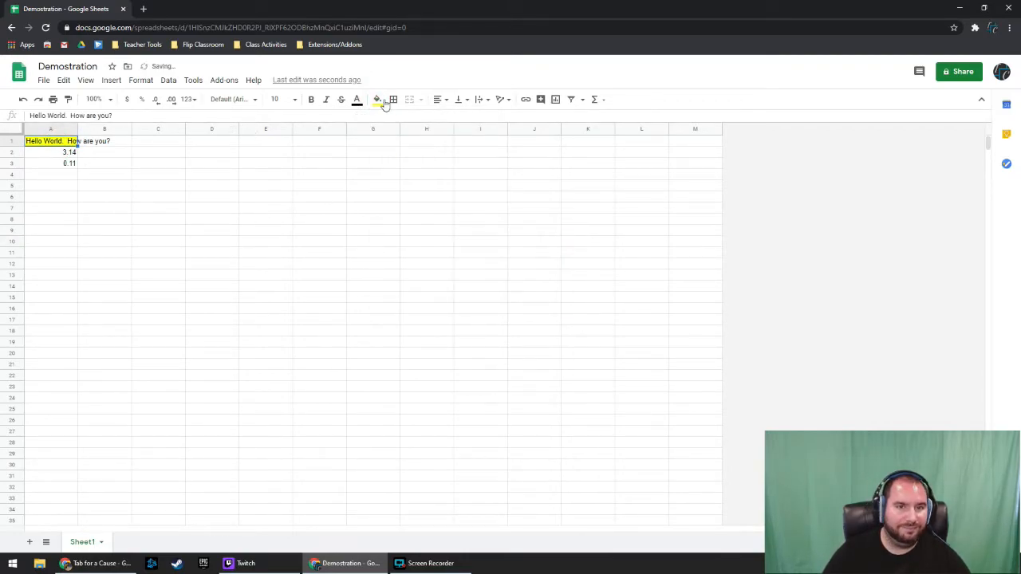
left_click(380, 99)
left_click(399, 118)
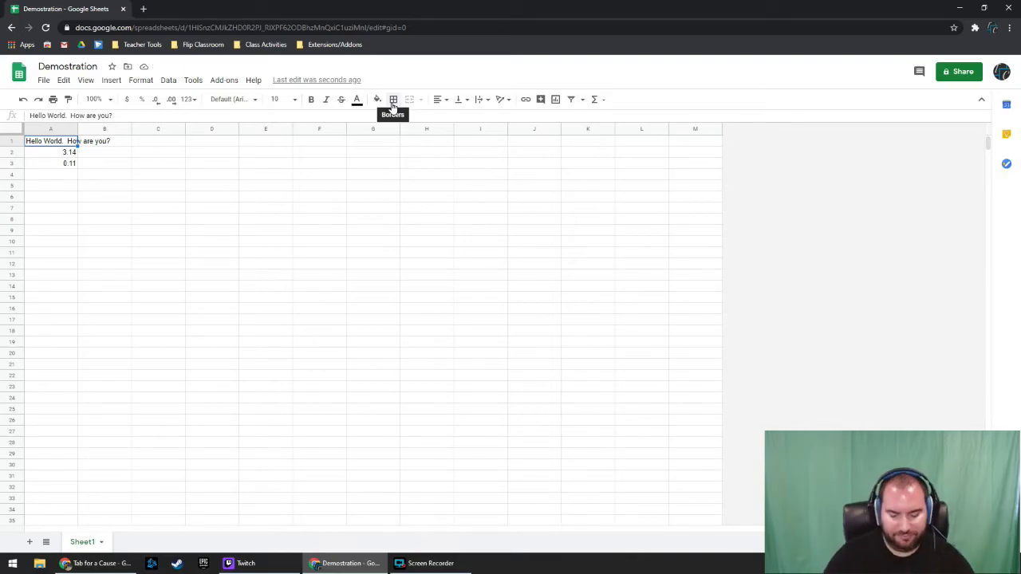
- Check the sheet in the print preview and apply all borders to cells A1 through A3
key("ctrl+p")
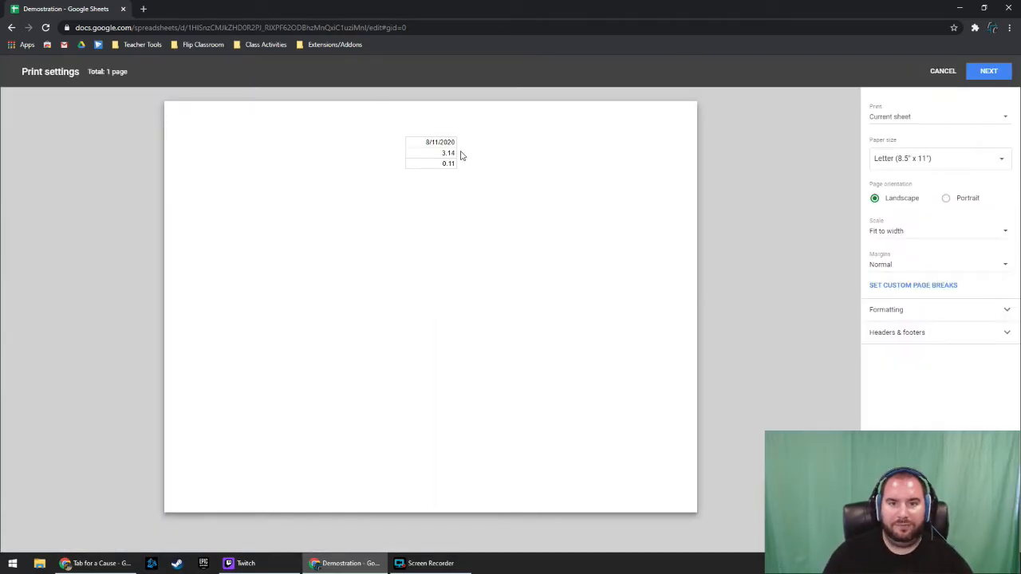
key("Escape")
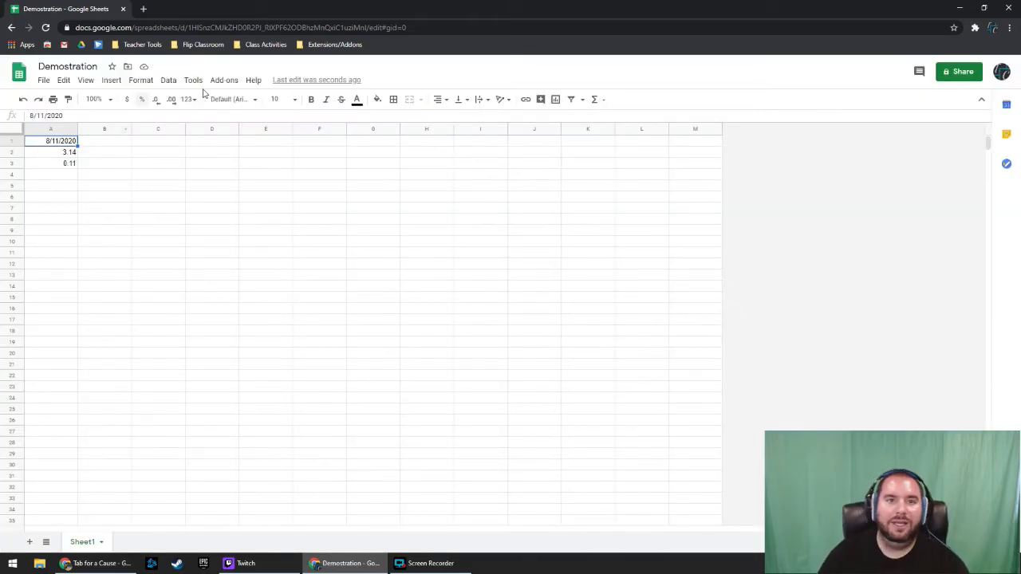
left_click(393, 99)
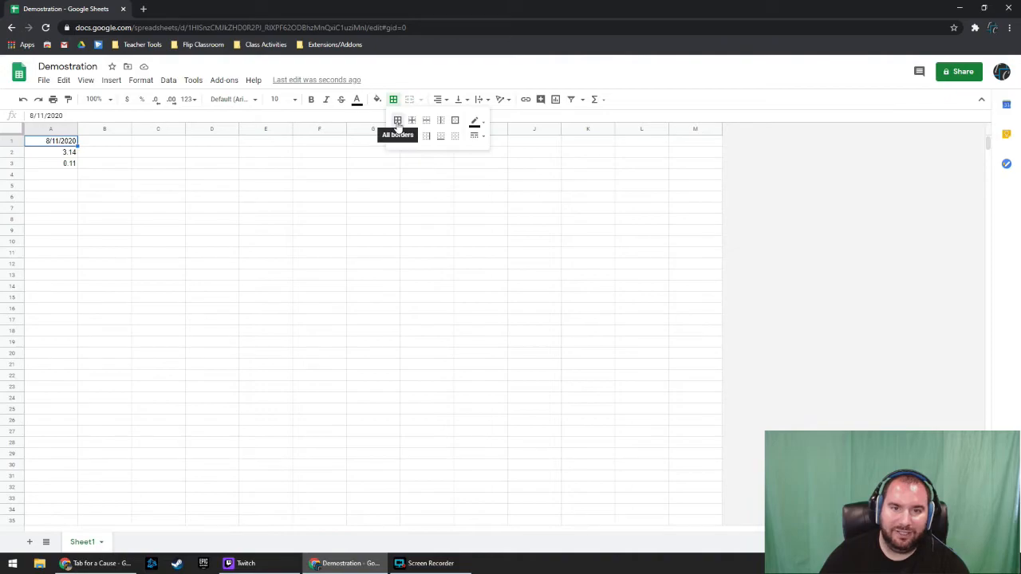
left_click_drag(50, 141, 56, 161)
left_click(393, 99)
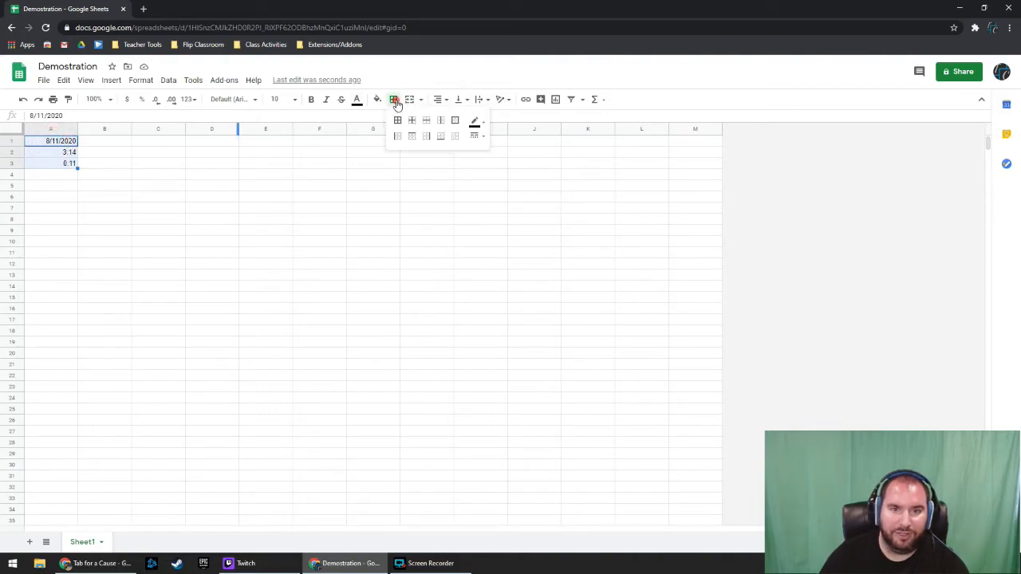
left_click(397, 120)
left_click(190, 185)
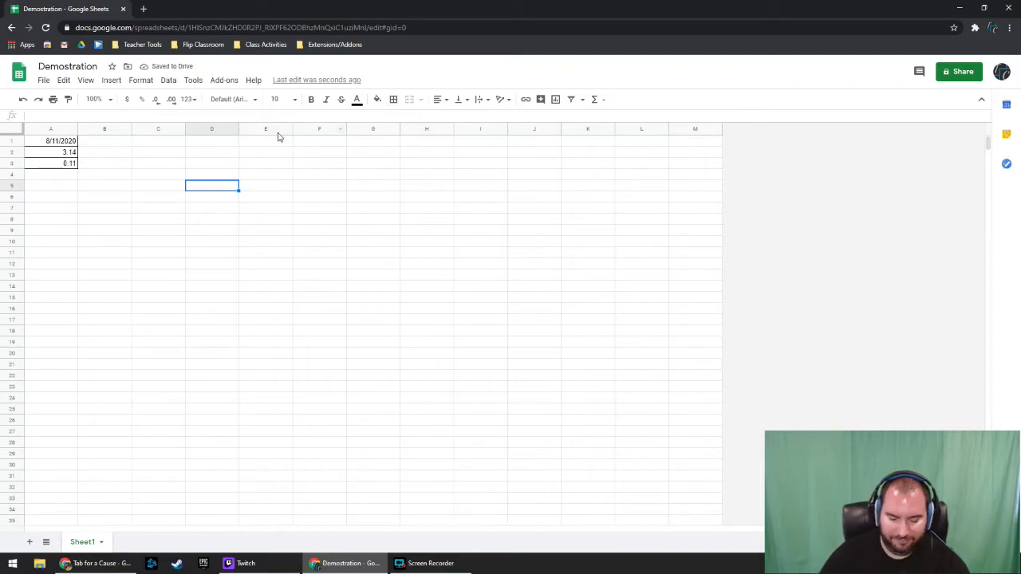
- Check the bordered cells in the print preview and review the border line styles without applying any
key("ctrl+p")
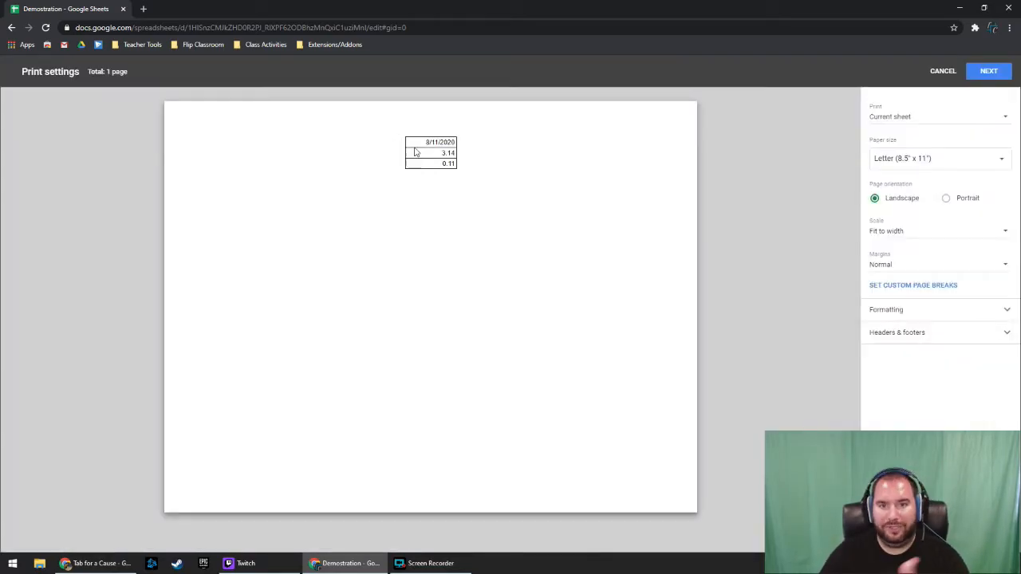
key("Escape")
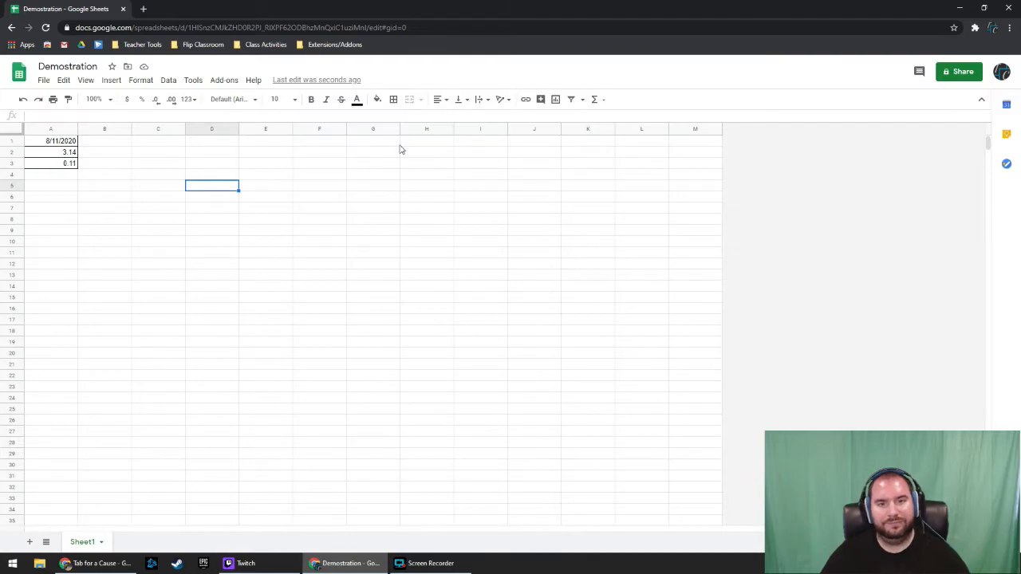
left_click(393, 99)
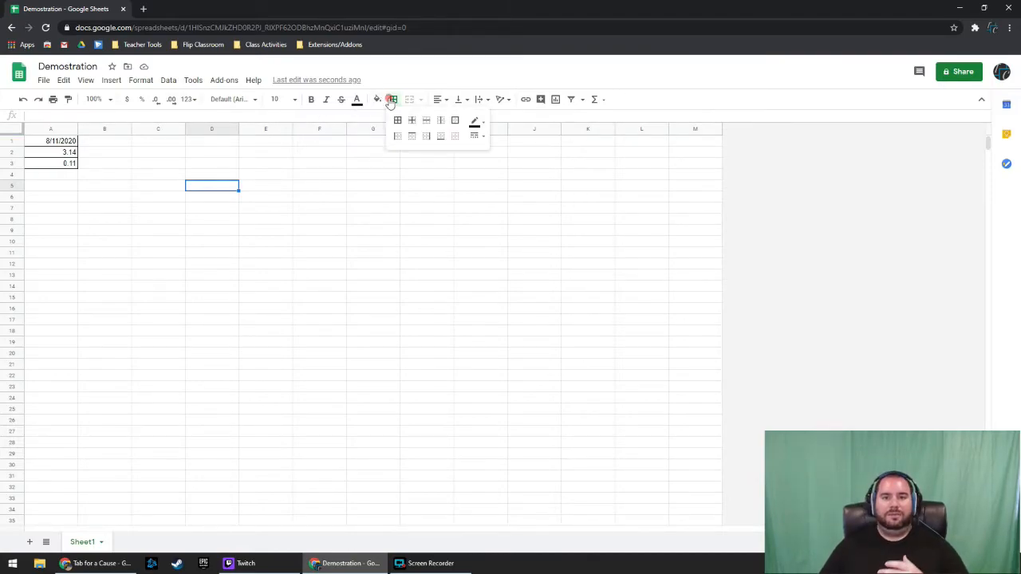
left_click(478, 137)
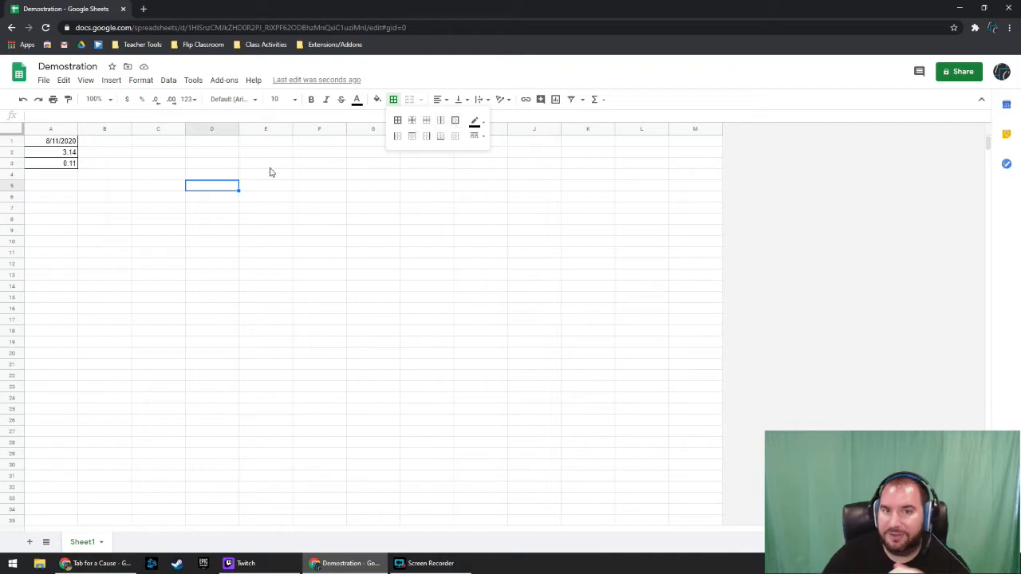
left_click(369, 175)
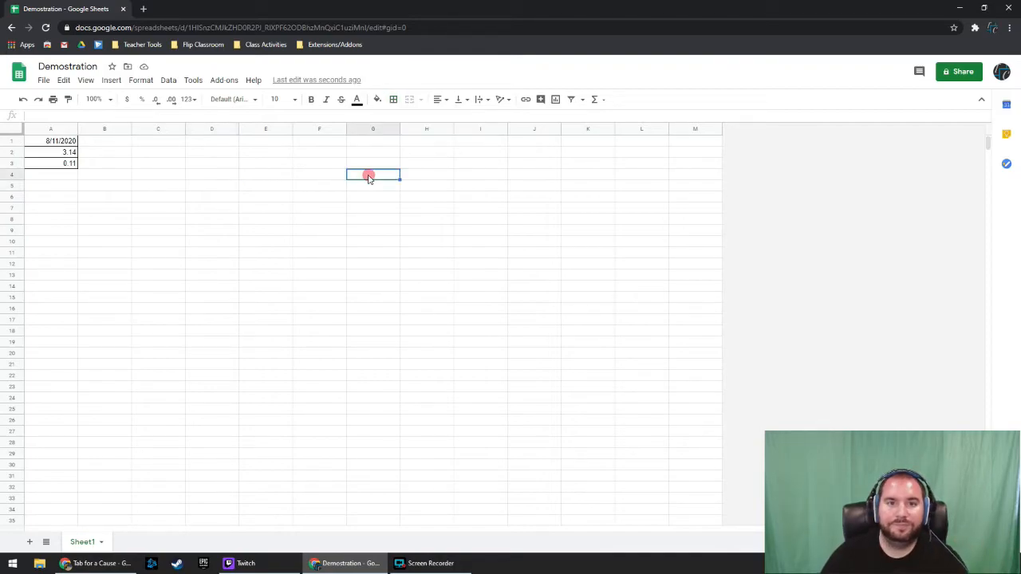
- Clear the borders and contents of cells A1 through A3
left_click(49, 144)
key("shift+Down")
key("shift+Down")
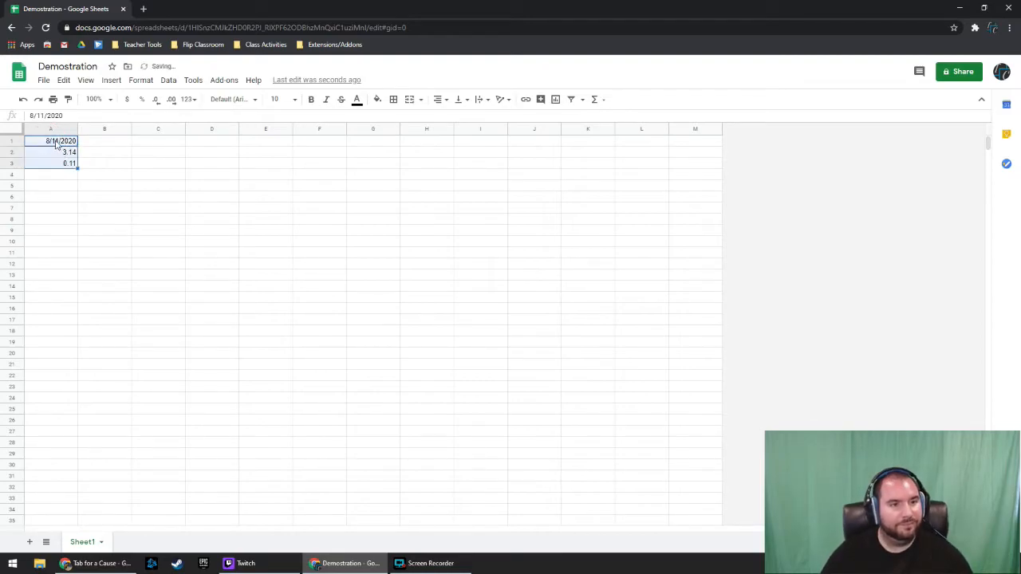
key("Delete")
- Merge cells A1 through F1 into one cell and unmerge them
left_click(67, 143)
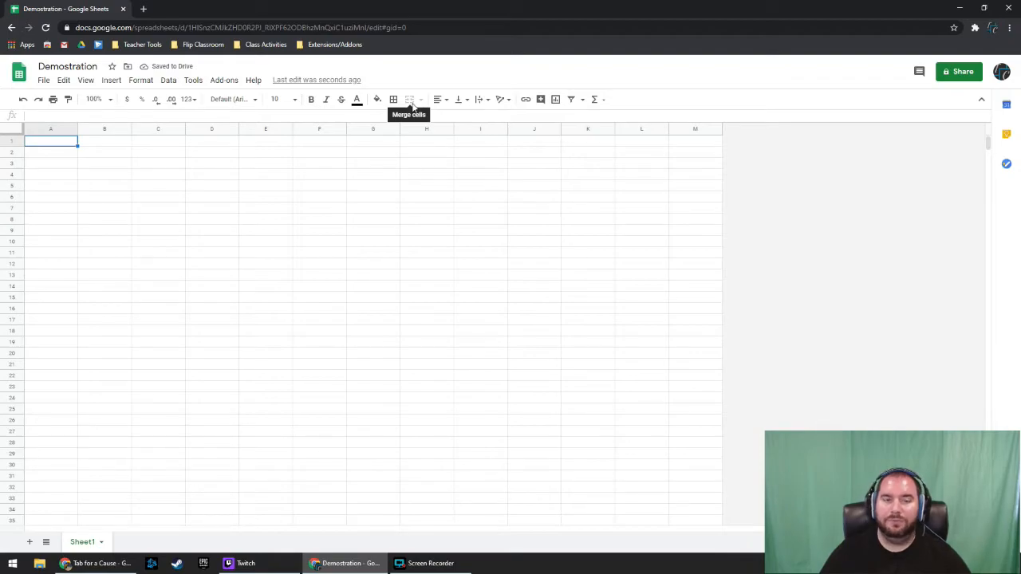
left_click_drag(67, 145, 114, 142)
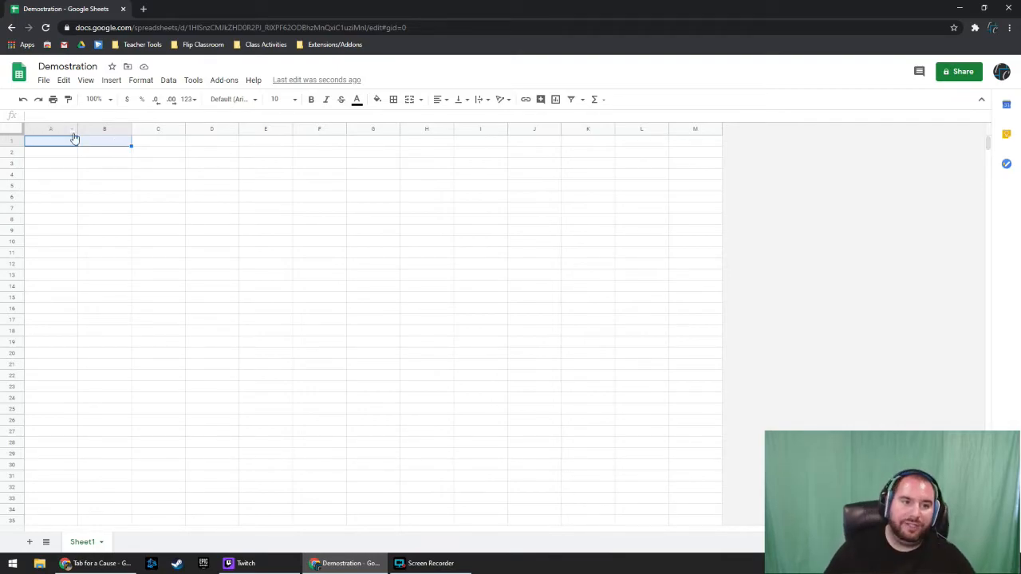
left_click_drag(57, 142, 315, 146)
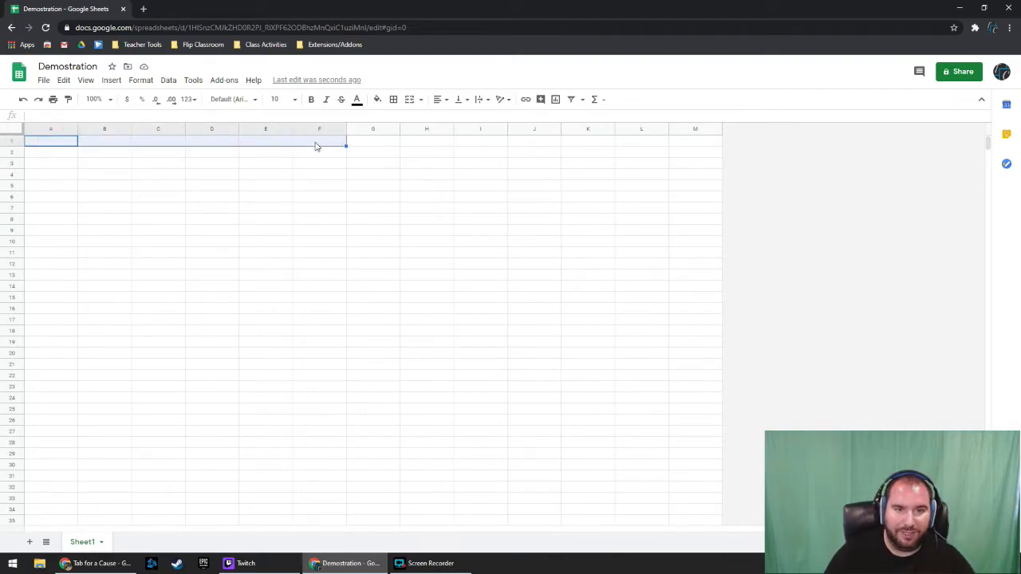
left_click(408, 99)
left_click(246, 145)
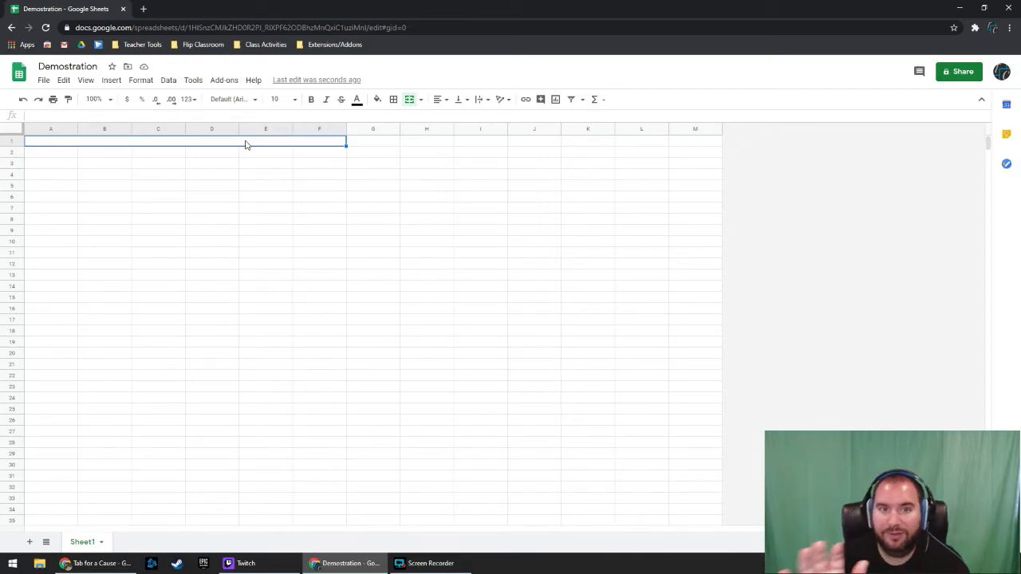
left_click(409, 99)
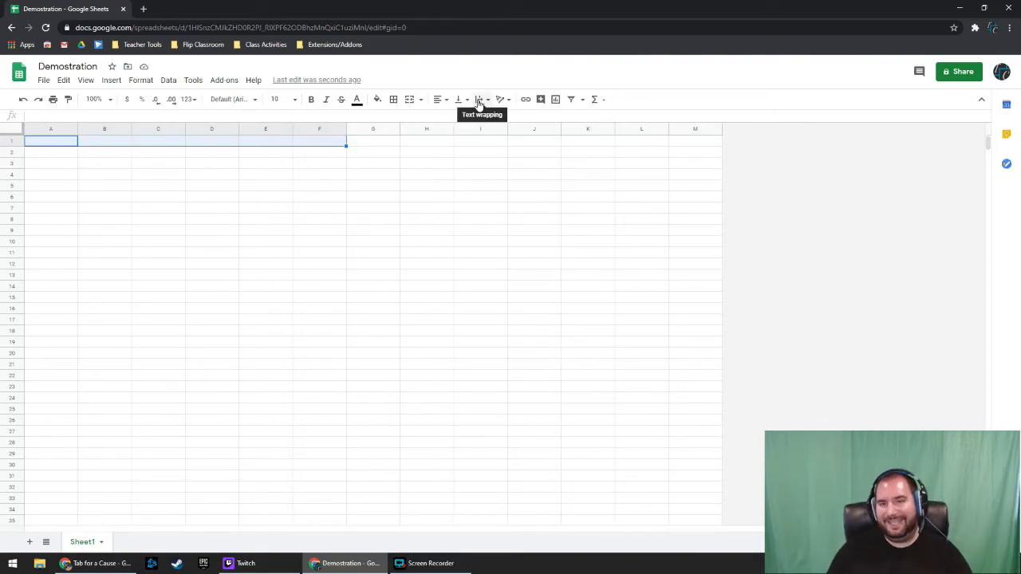
- Enter "Hello World!" in cell A1, "How are you doing?" in B1 and "I am doing well." in C1
left_click(62, 143)
type("Hello World")
key("Tab")
type("How are you doing?")
key("Tab")
type("I am doing")
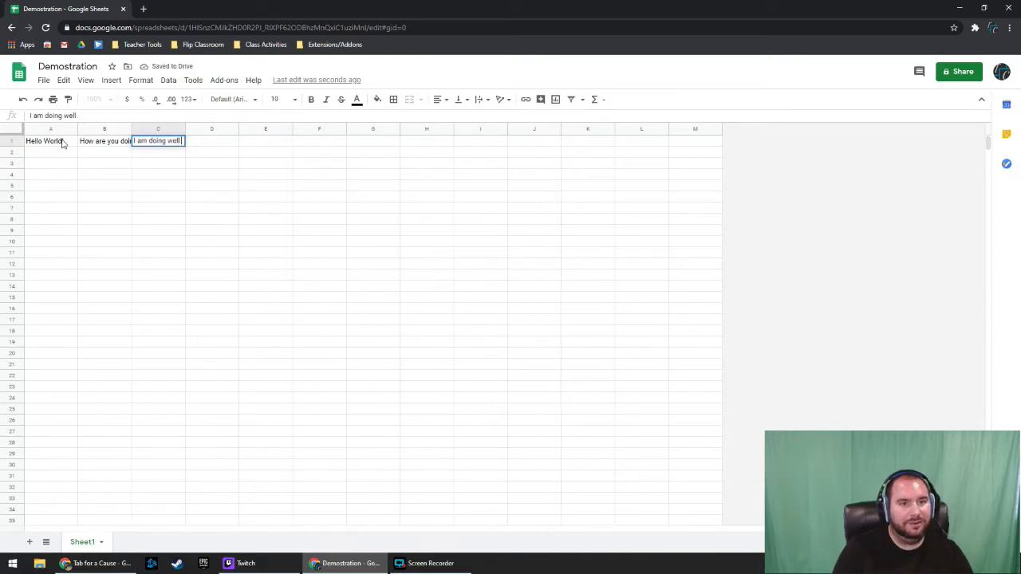
key("Tab")
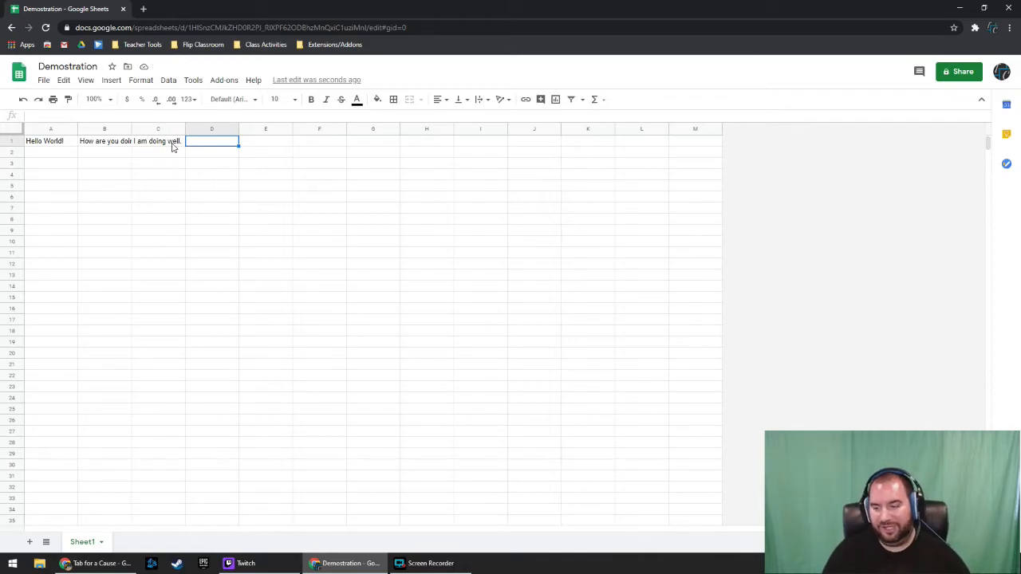
- Try widening column B manually and by fitting it to its text, undoing each width change
left_click(124, 143)
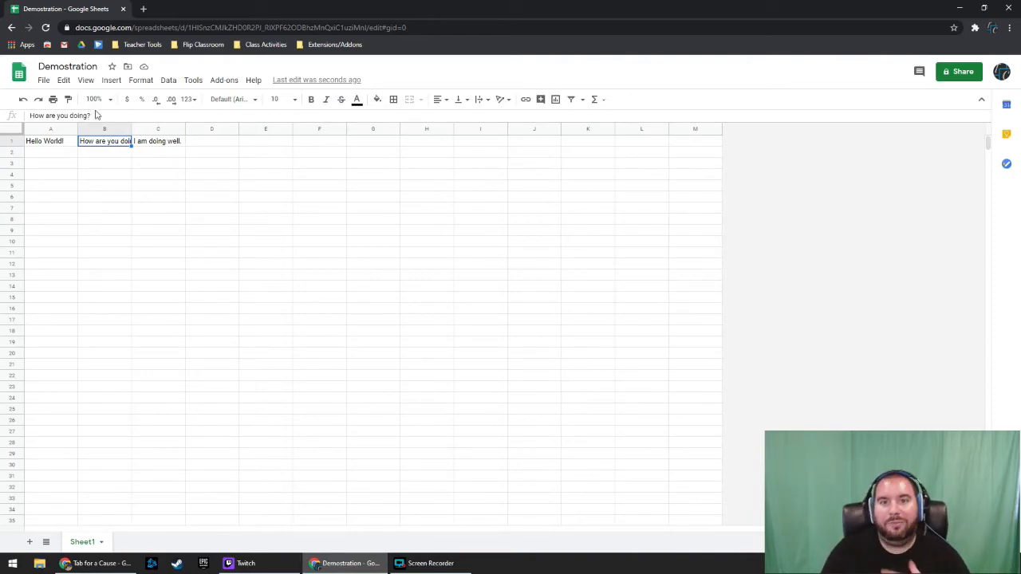
left_click(119, 197)
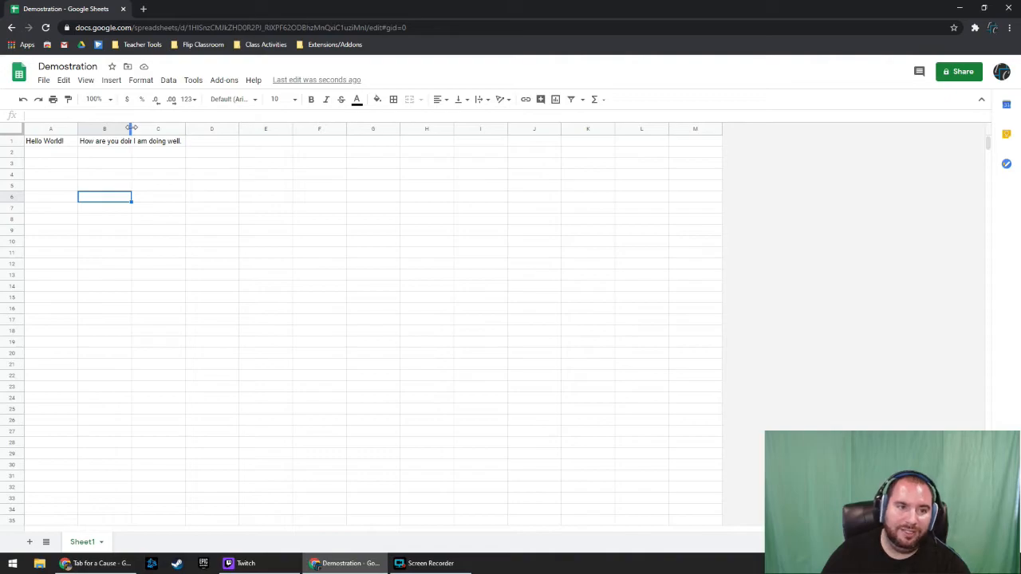
left_click_drag(132, 128, 185, 128)
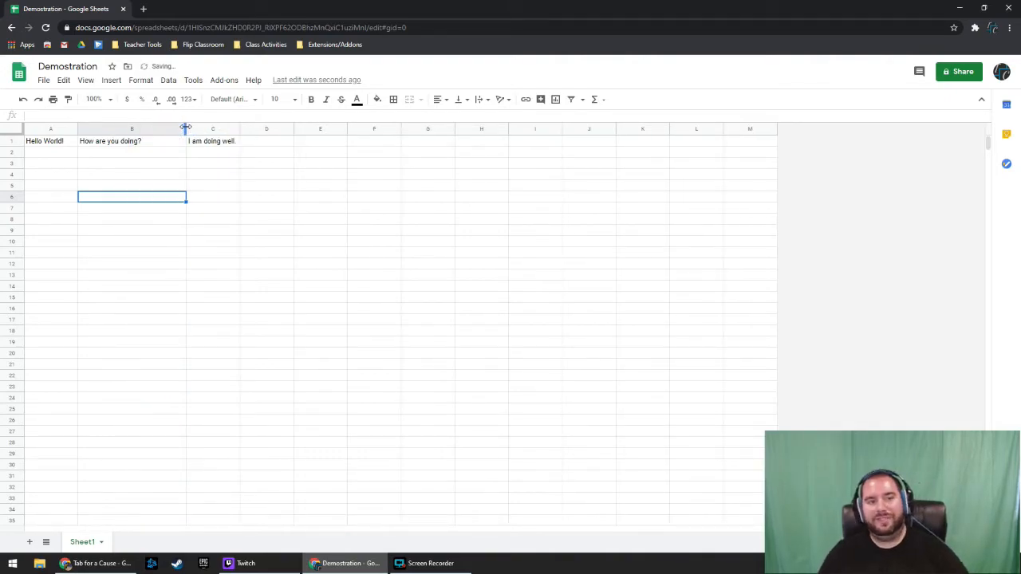
key("ctrl+z")
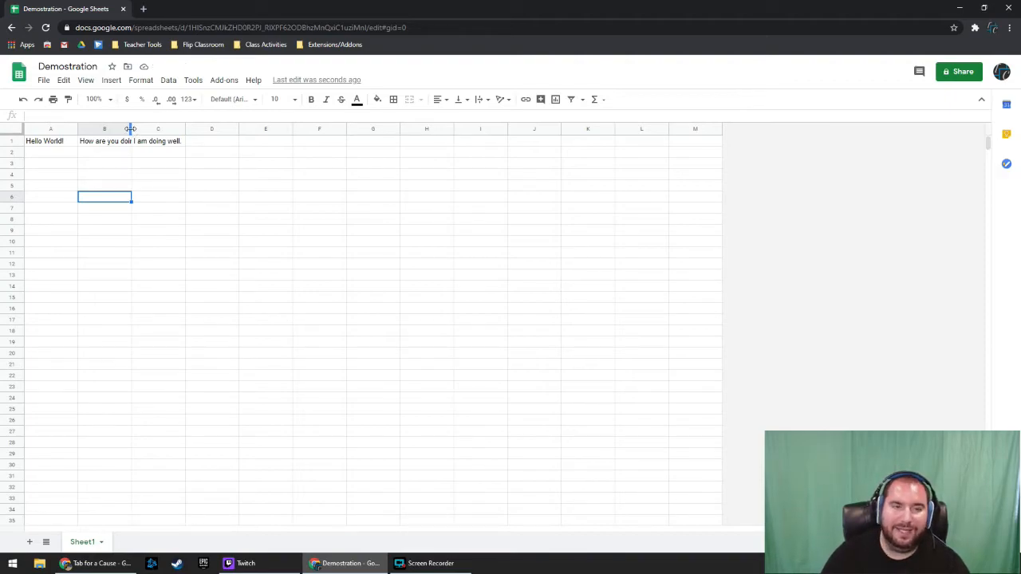
double_click(131, 129)
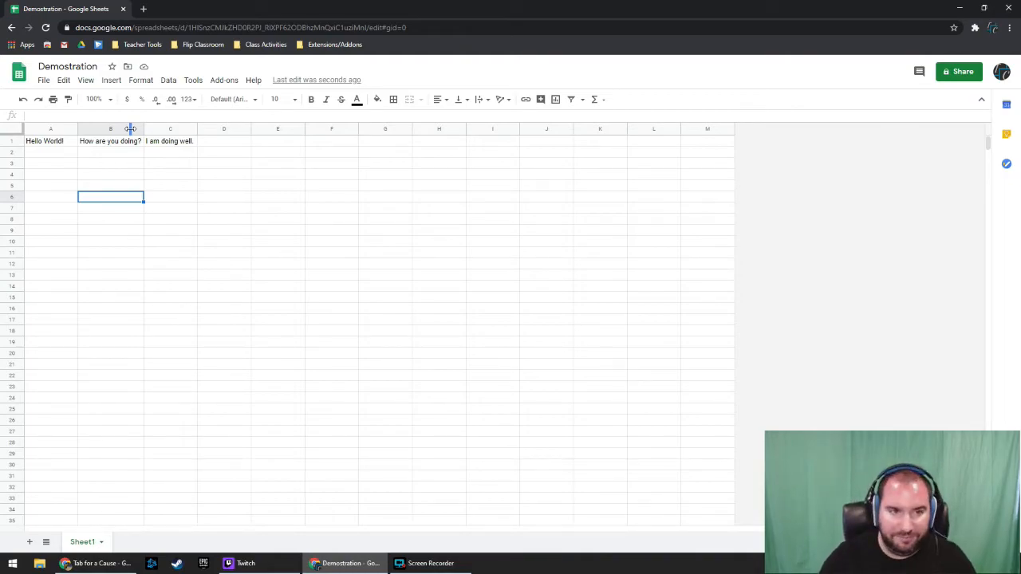
left_click_drag(131, 128, 131, 129)
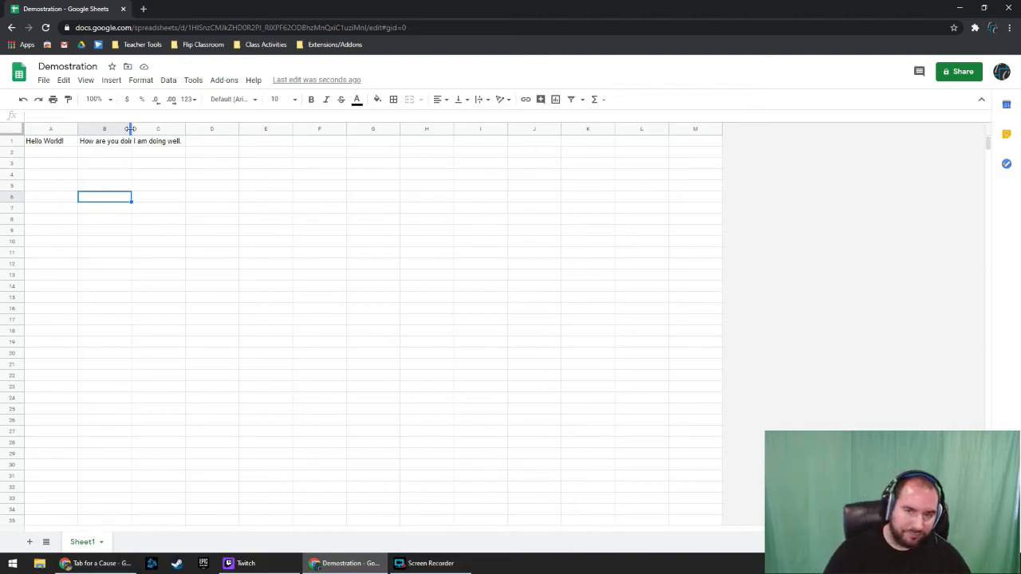
- Set the text wrapping of the whole column B to Wrap
left_click(479, 99)
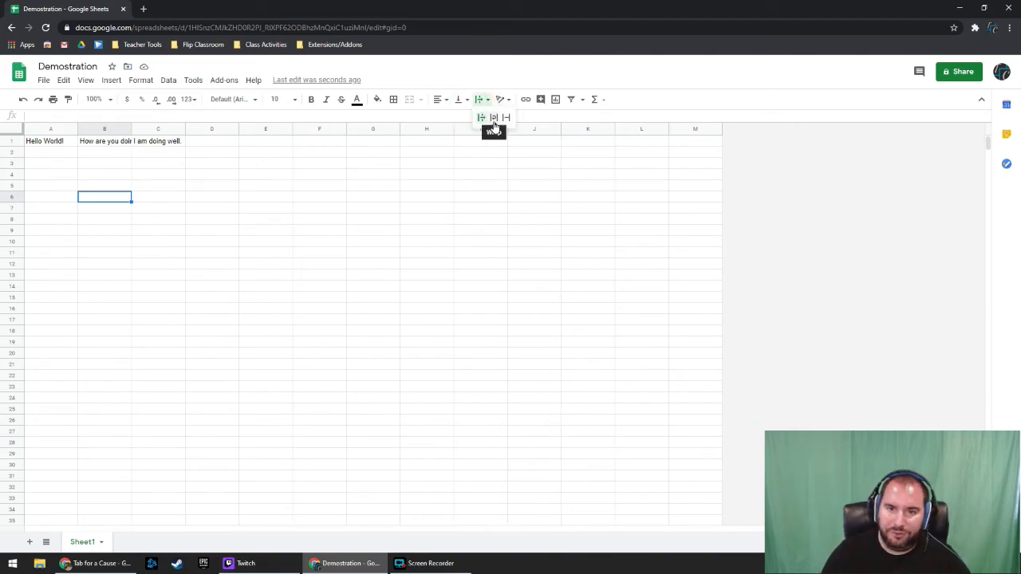
left_click(493, 120)
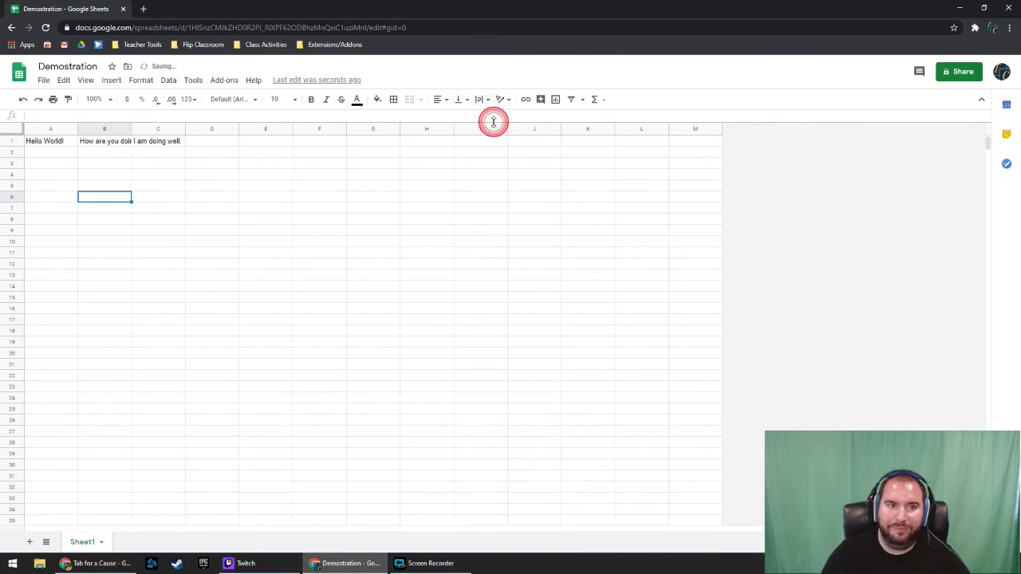
left_click(101, 128)
left_click(479, 99)
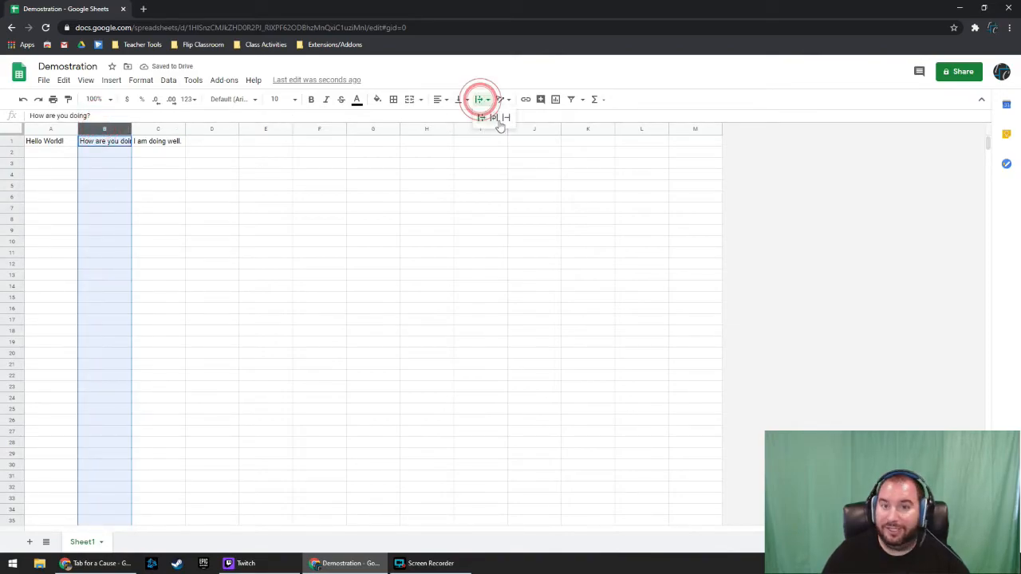
left_click(495, 119)
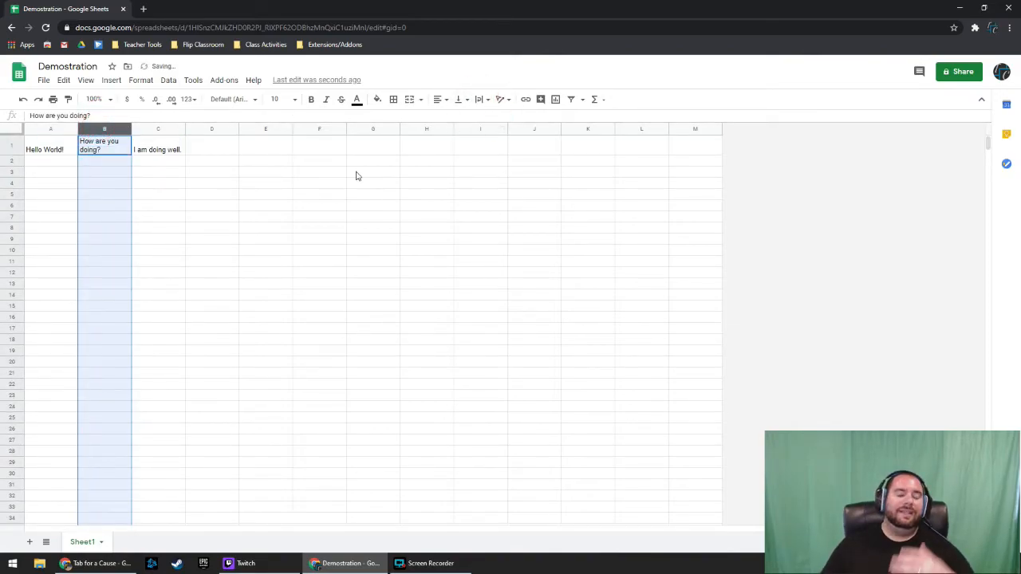
- Align the contents of row 1 vertically to the top
left_click(104, 148)
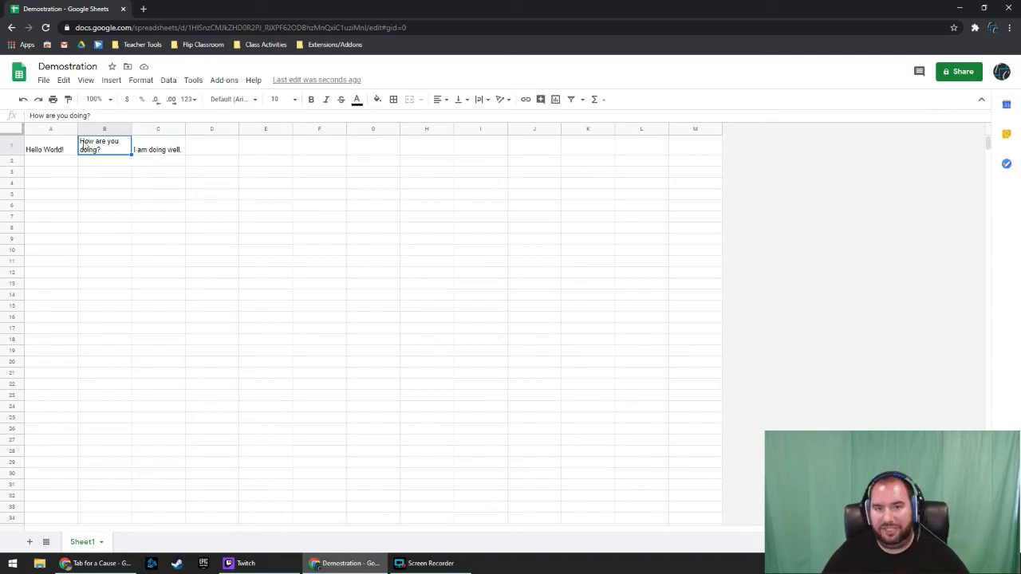
left_click(16, 141)
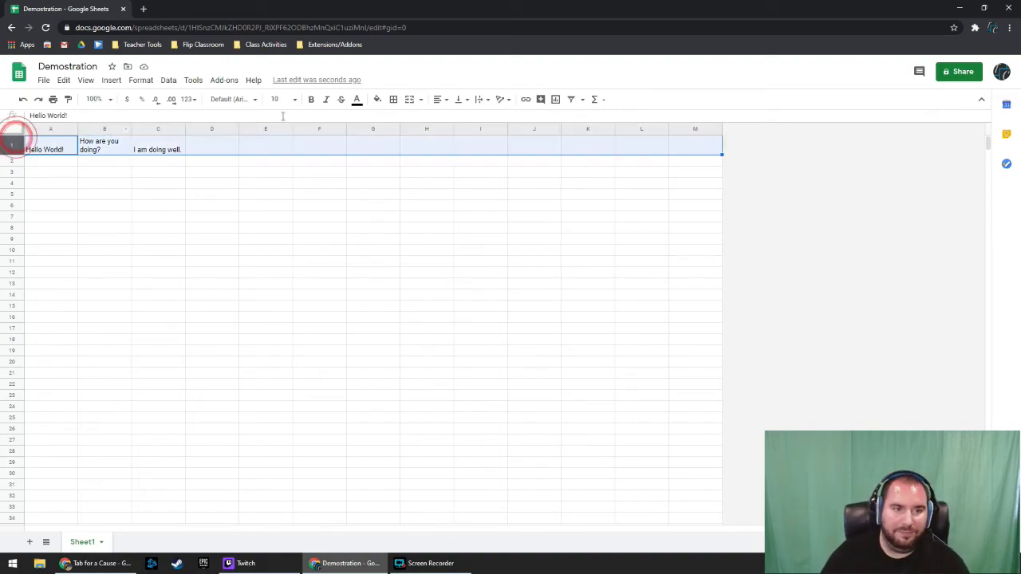
left_click(460, 103)
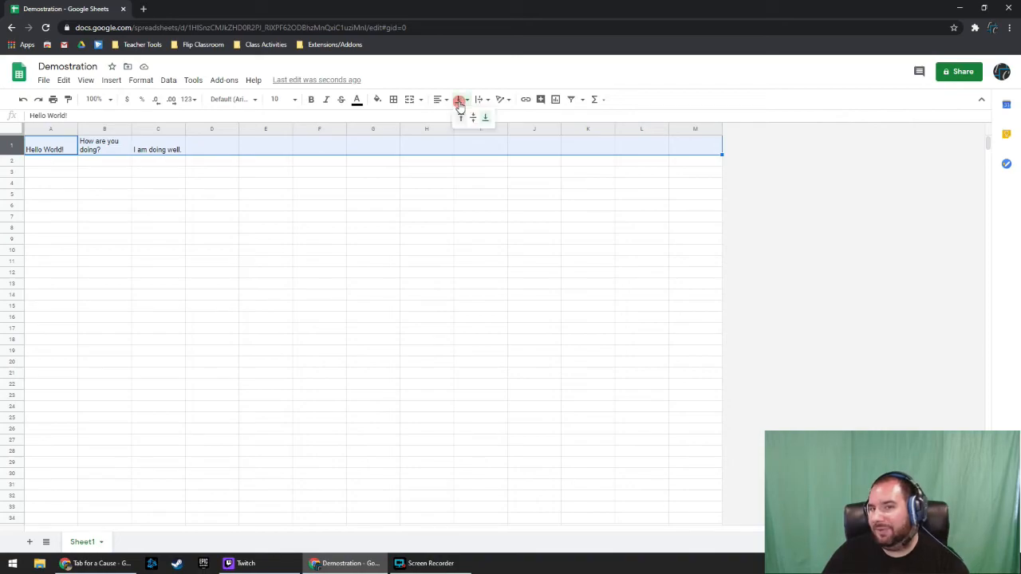
left_click(460, 117)
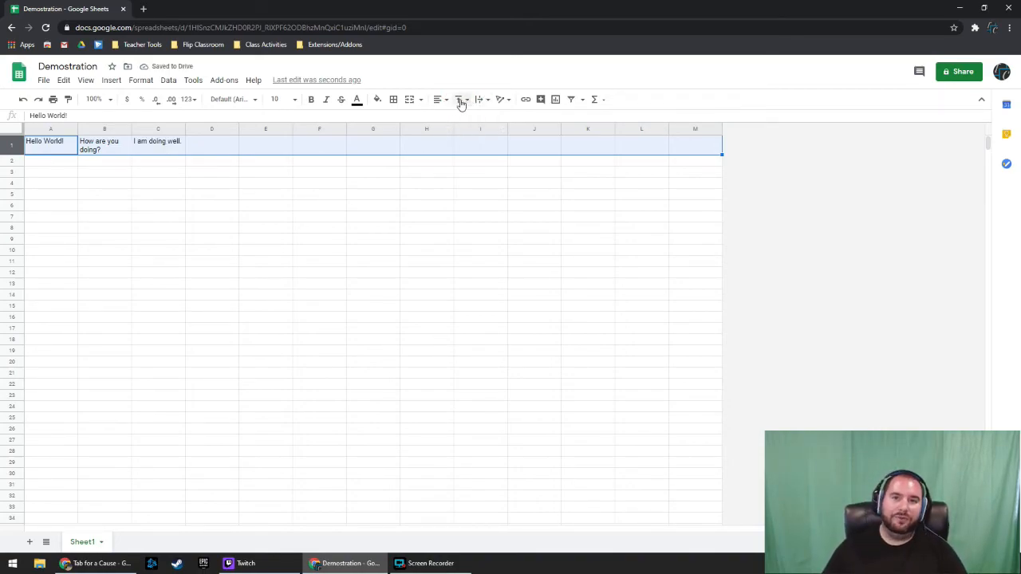
- Align the contents of row 1 vertically to the middle and rotate its text with Tilt up
left_click(459, 104)
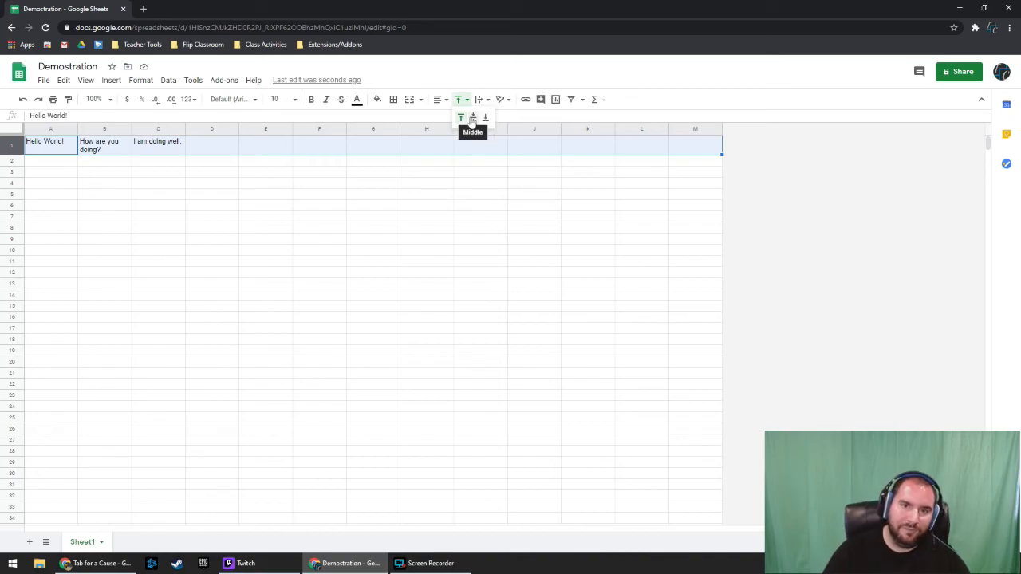
left_click(485, 119)
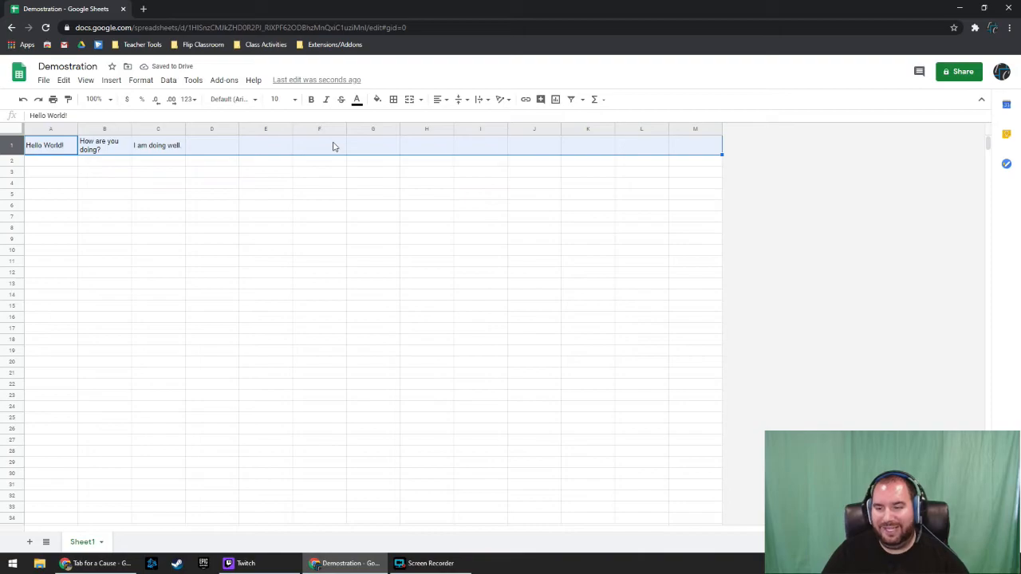
left_click(501, 101)
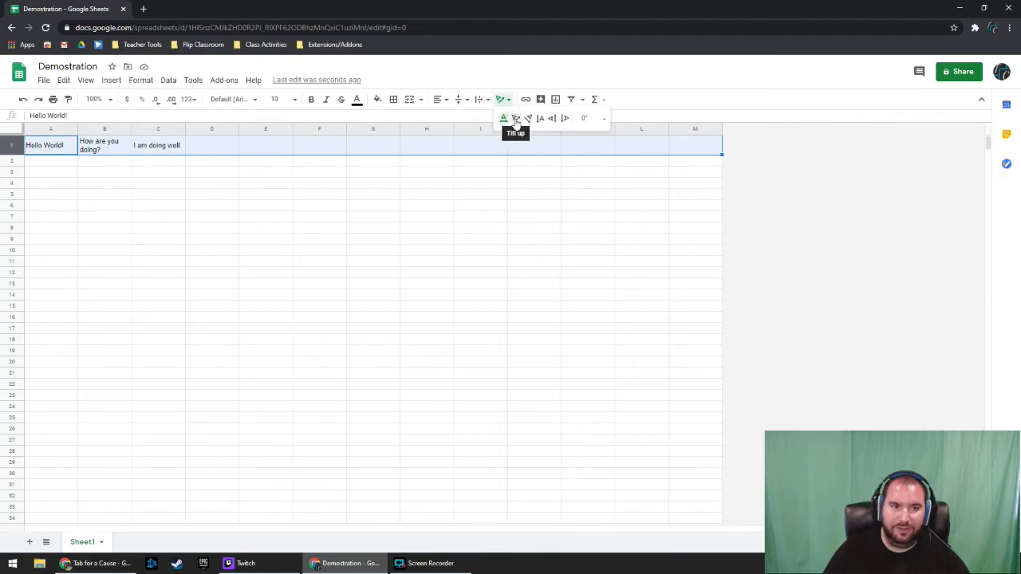
left_click(515, 119)
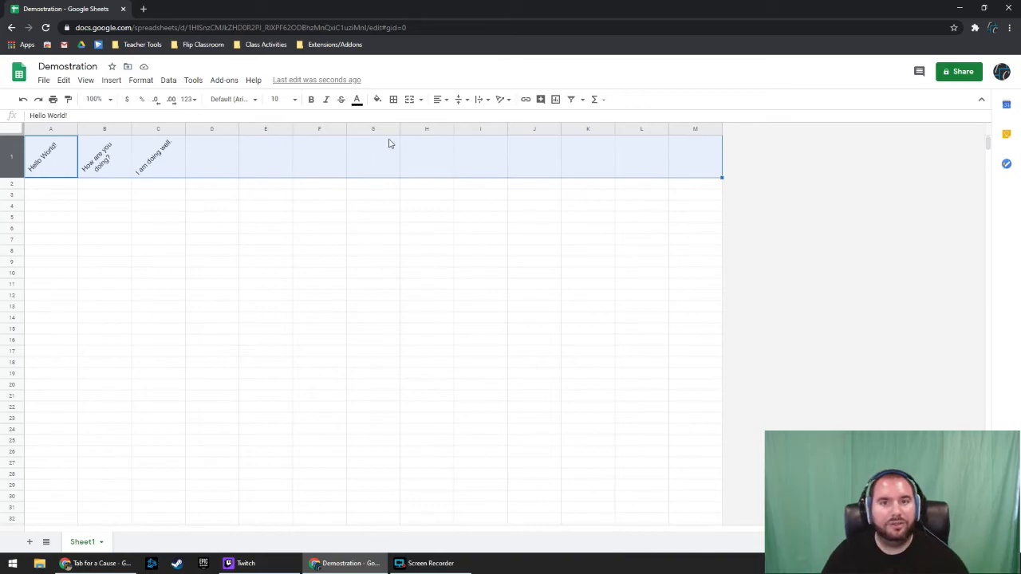
- Look through the preset text rotation angles available for row 1 without choosing another one
left_click(506, 99)
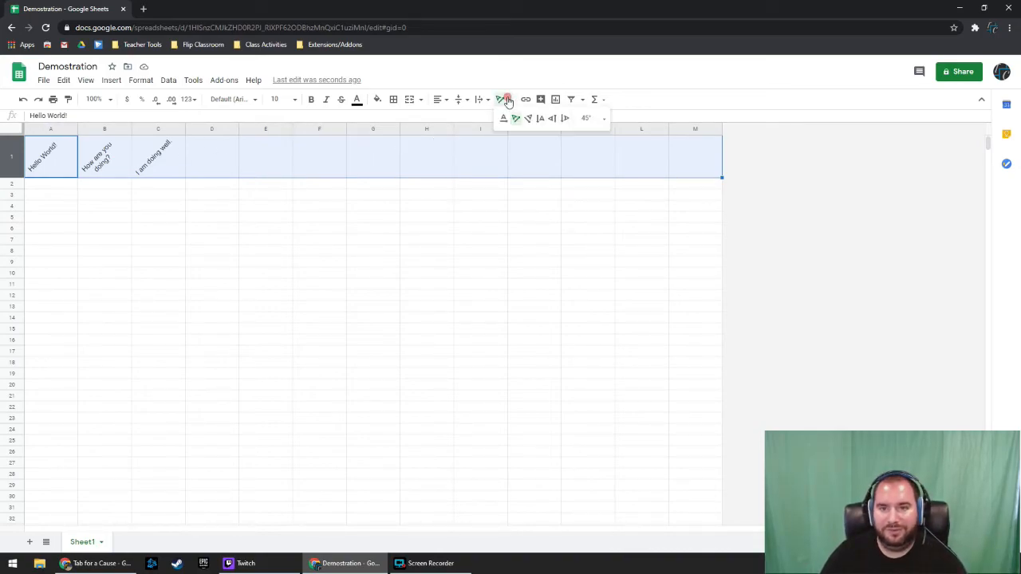
left_click(605, 119)
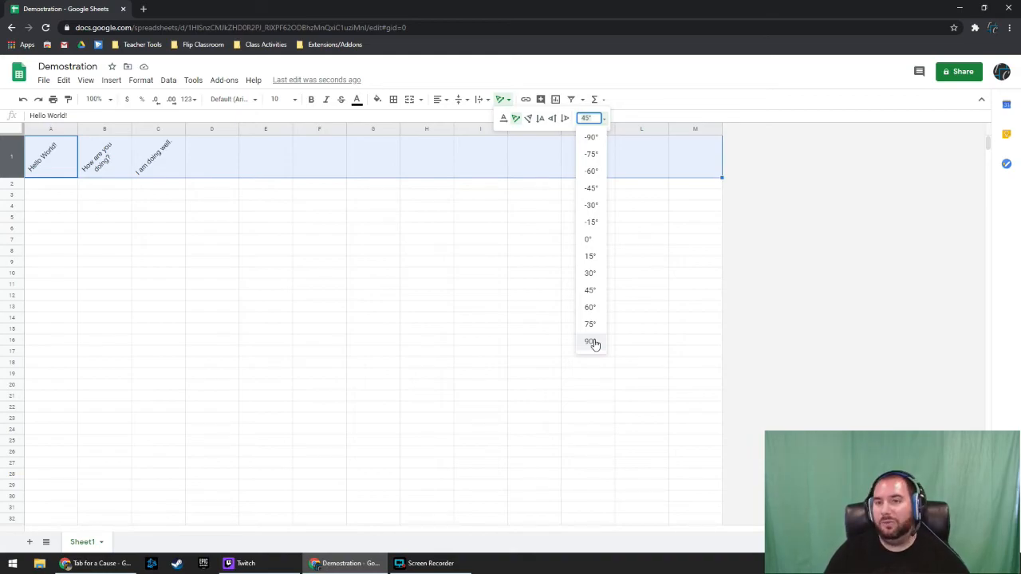
left_click(845, 241)
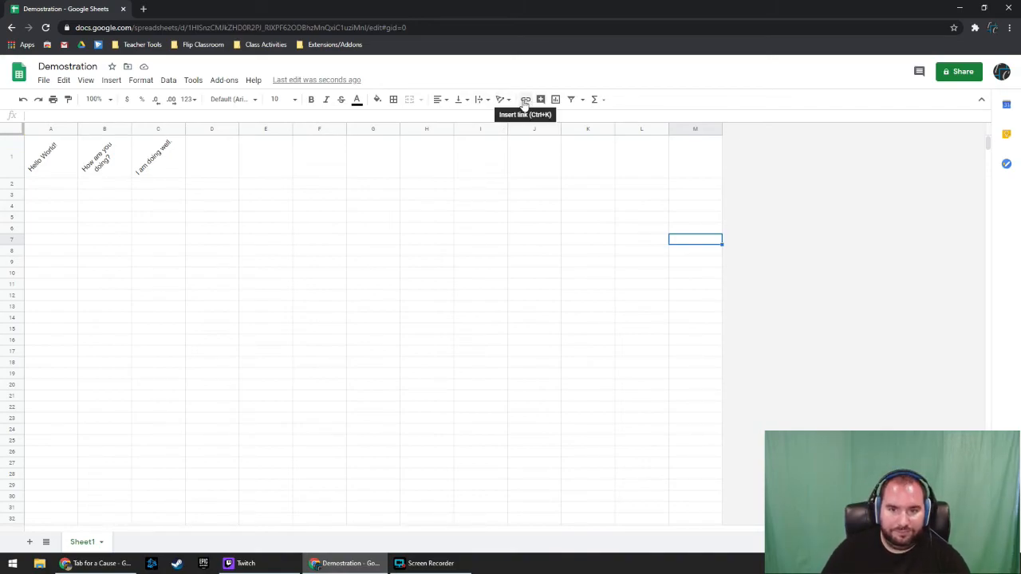
- Select the "Hello World!" cell and look over the available functions and function categories without inserting one
left_click(202, 159)
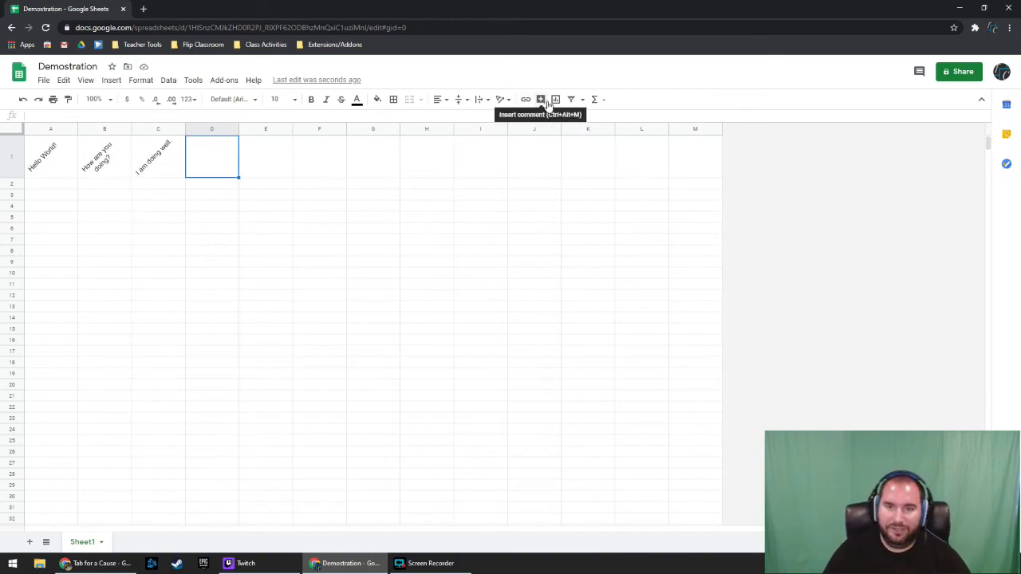
left_click(58, 155)
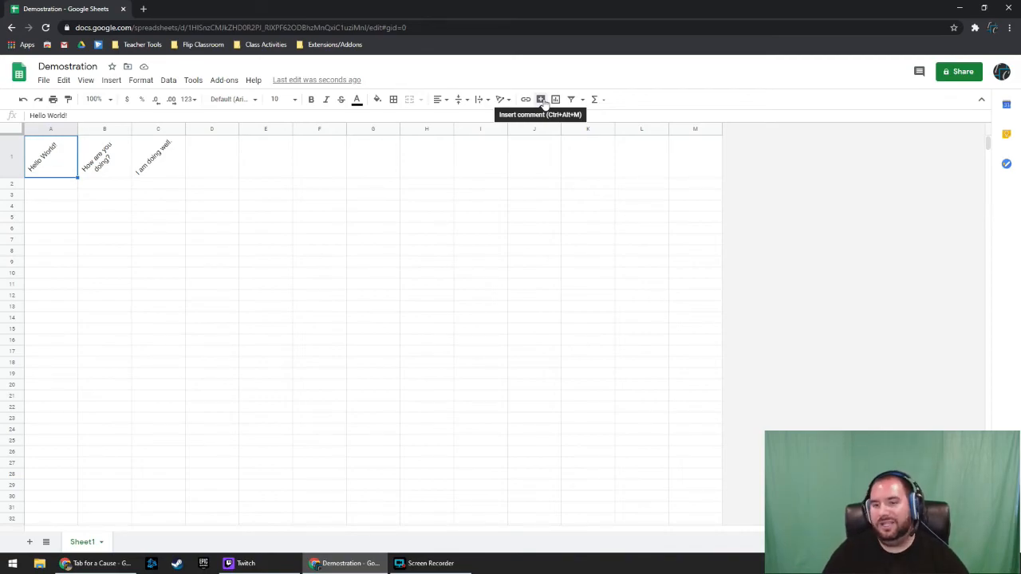
left_click(598, 101)
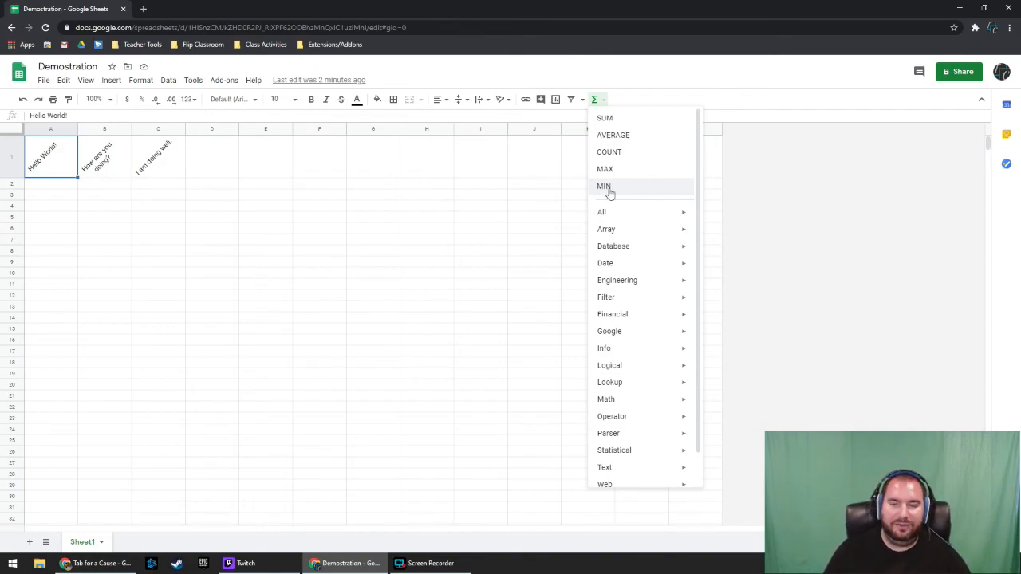
left_click(53, 149)
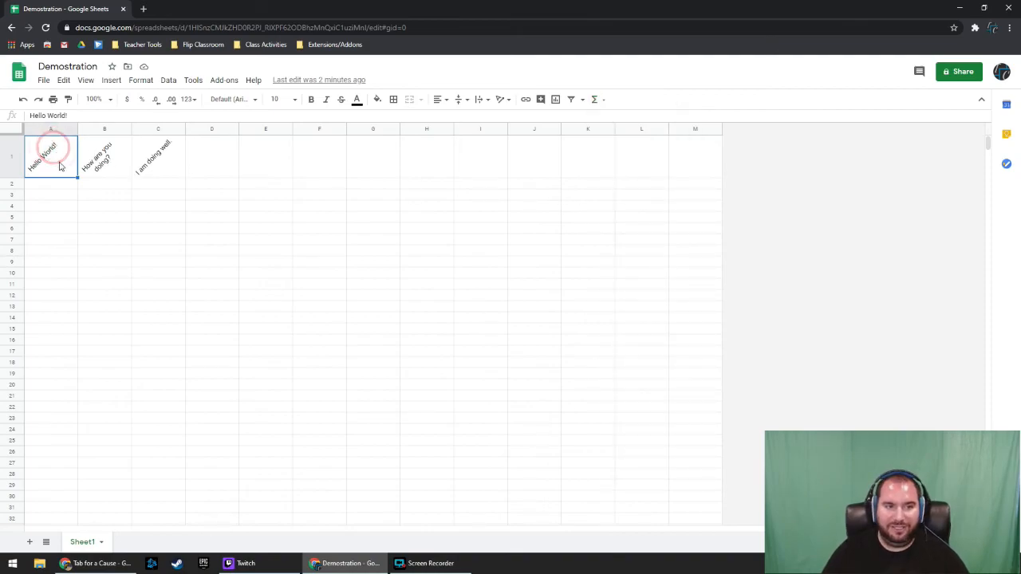
left_click(49, 184)
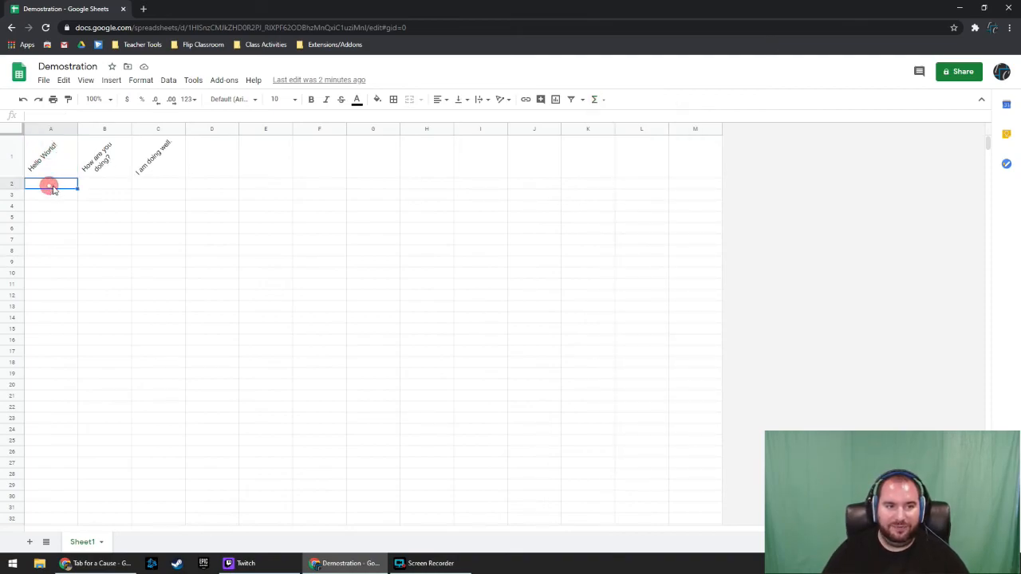
left_click(106, 185)
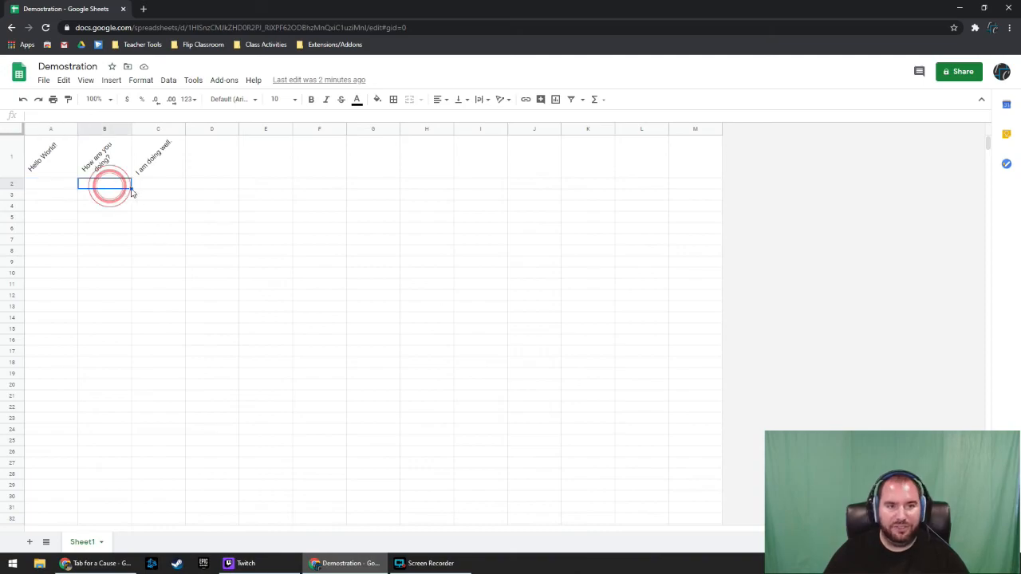
left_click(154, 187)
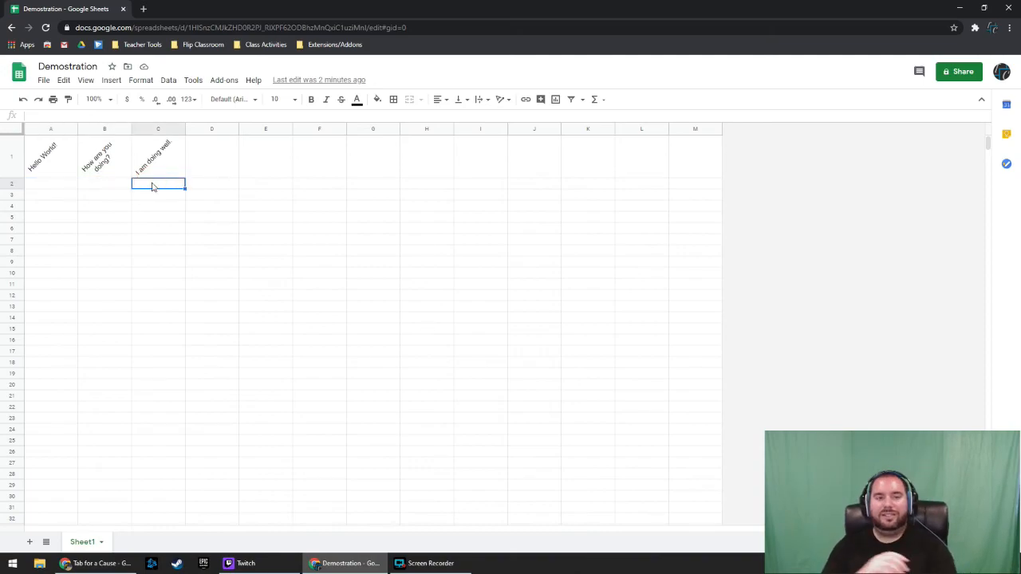